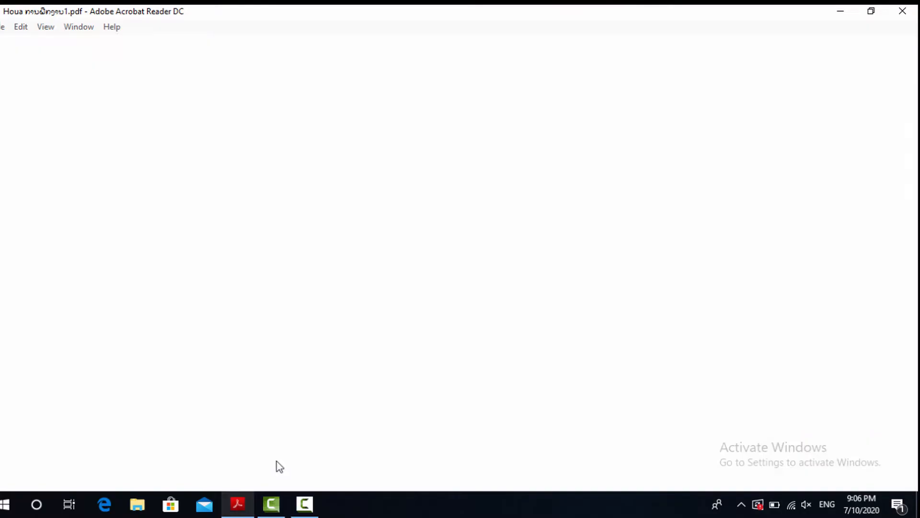
# - Zoom the PDF out to 66.7% and skim from the table of contents to section 6 on page 4
pyautogui.scroll(-2, 381, 320)
pyautogui.scroll(-3, 381, 320)
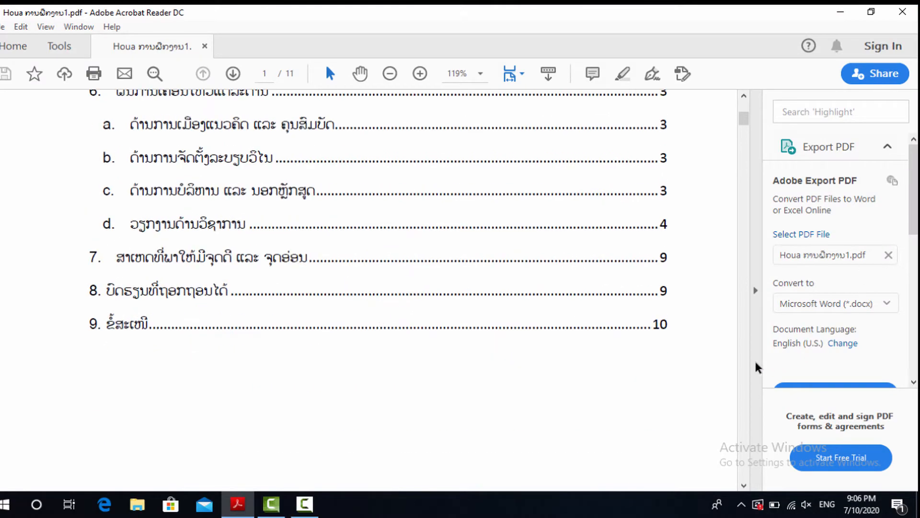
pyautogui.click(389, 74)
pyautogui.click(389, 75)
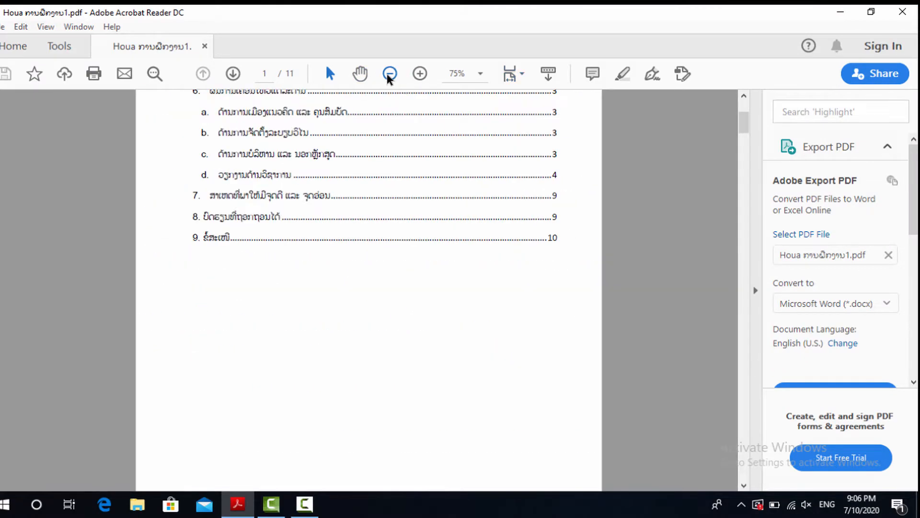
pyautogui.click(390, 74)
pyautogui.scroll(-2, 355, 278)
pyautogui.scroll(-15, 355, 278)
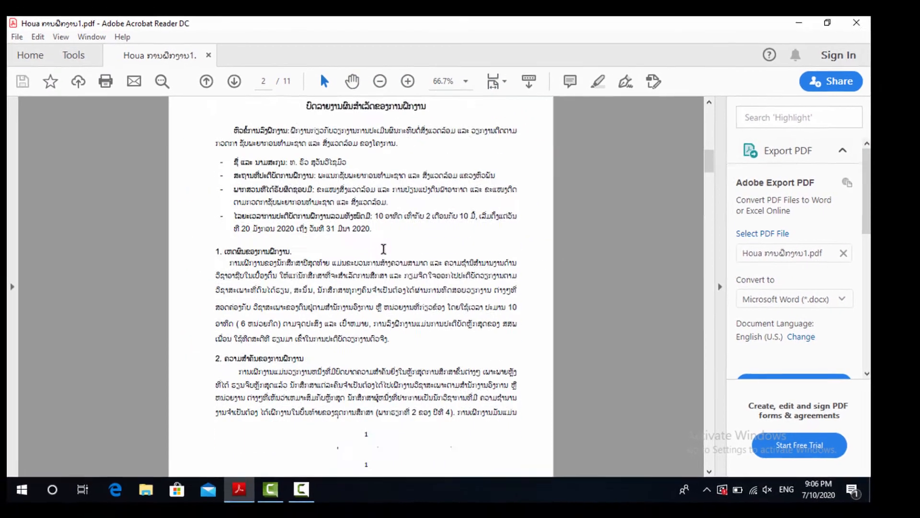
pyautogui.scroll(-10, 383, 249)
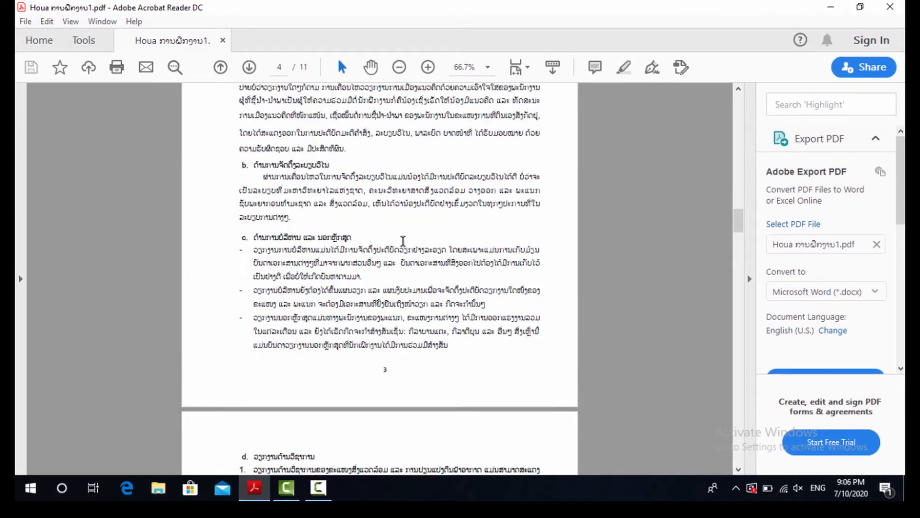
pyautogui.scroll(5, 404, 240)
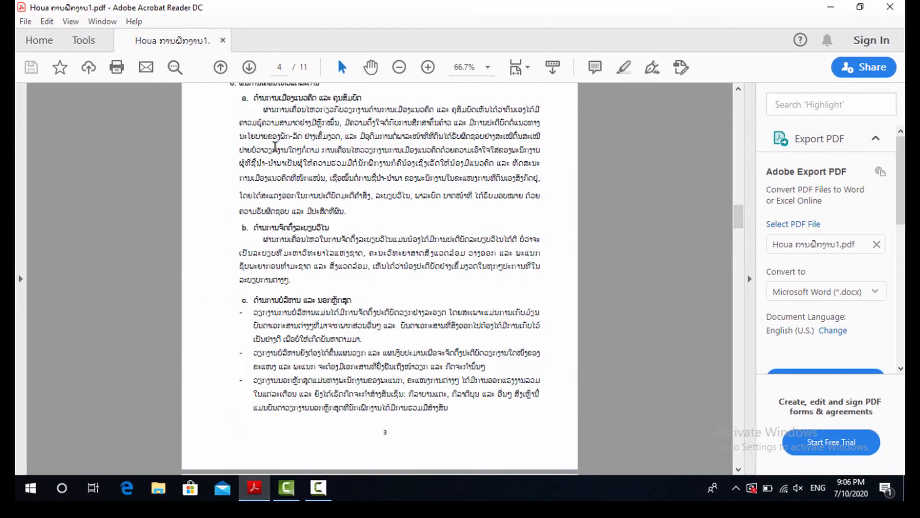
# - Select the heading and paragraph of subsection a under section 6 on page 4, and clear the selection
pyautogui.moveTo(263, 173); pyautogui.dragTo(379, 292)
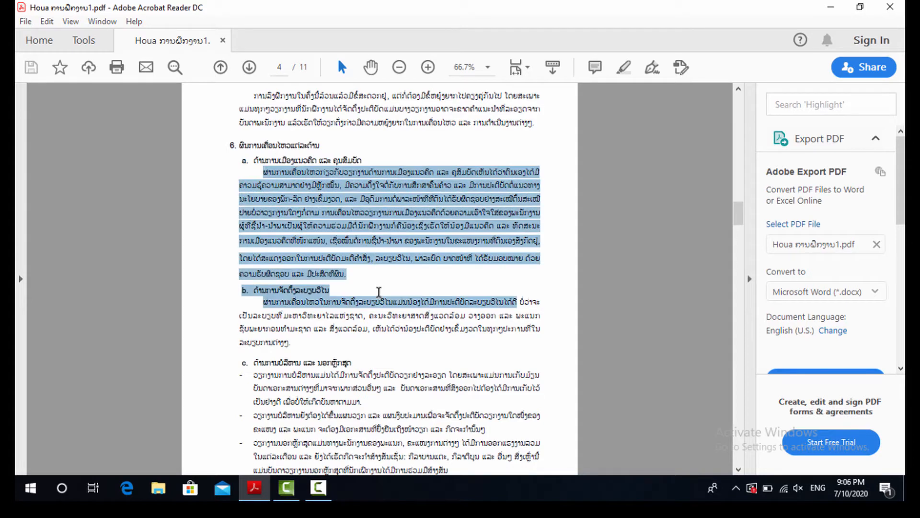
pyautogui.click(380, 281)
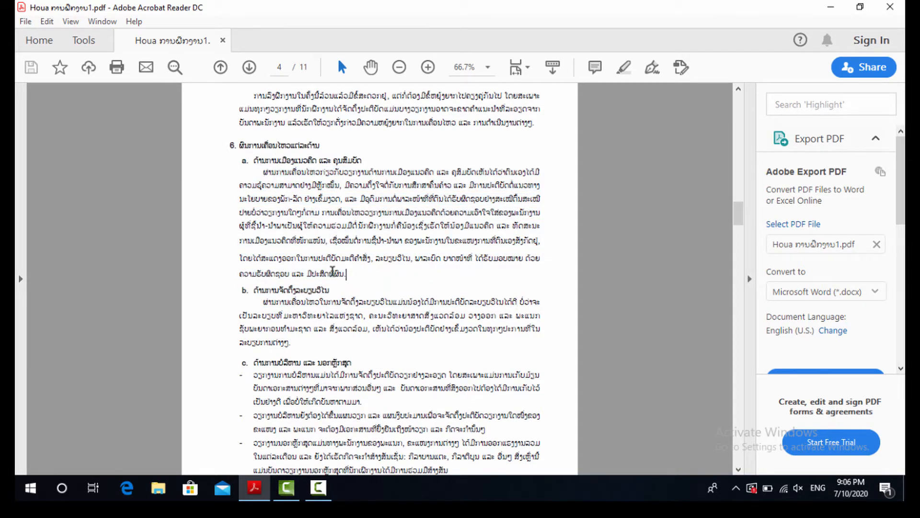
pyautogui.moveTo(347, 274)
pyautogui.mouseDown()
pyautogui.moveTo(302, 181)
pyautogui.moveTo(254, 160)
pyautogui.mouseUp()
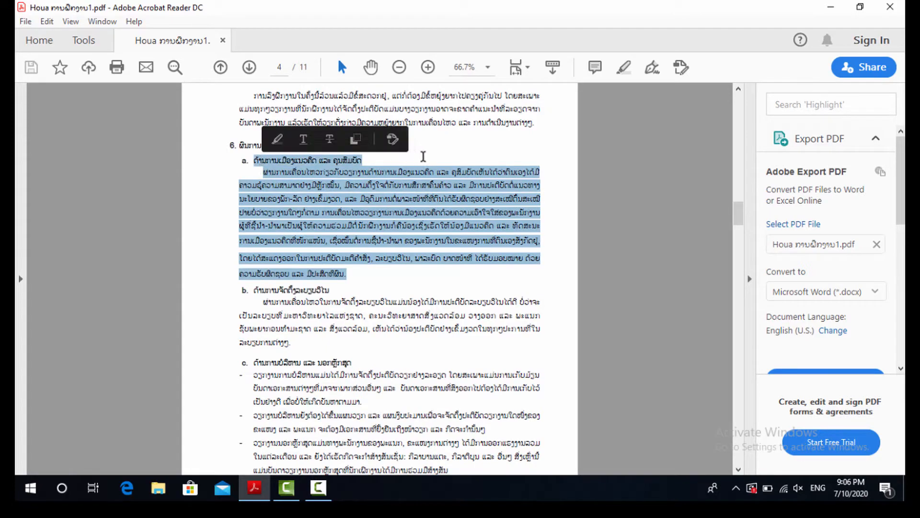
pyautogui.click(424, 157)
# - Review the report's table of contents and its opening sections up to the numbered sections 3 and 4 on page 3
pyautogui.scroll(-2, 379, 225)
pyautogui.scroll(3, 380, 216)
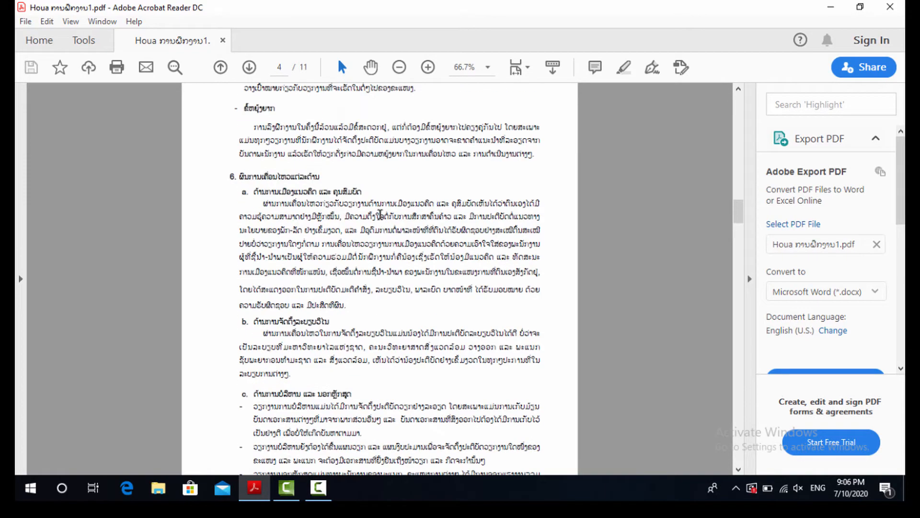
pyautogui.scroll(10, 380, 214)
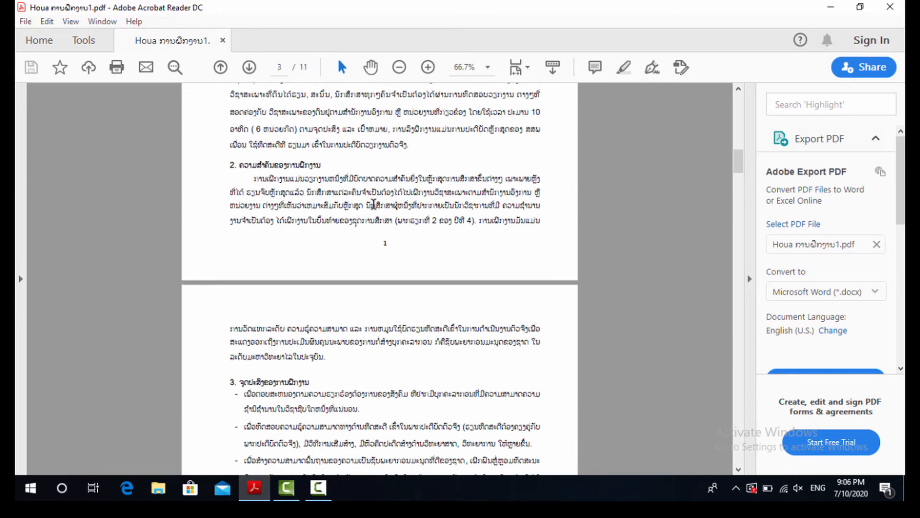
pyautogui.scroll(8, 373, 204)
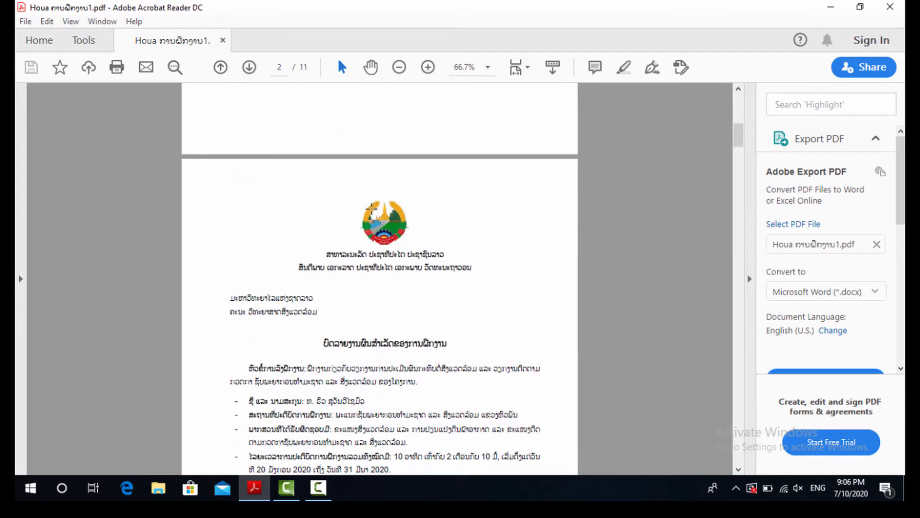
pyautogui.scroll(10, 374, 234)
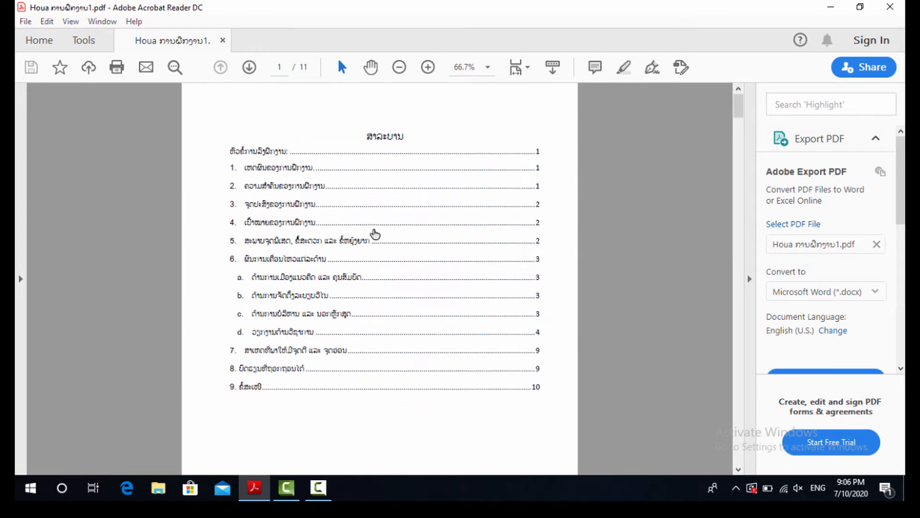
pyautogui.scroll(-6, 376, 234)
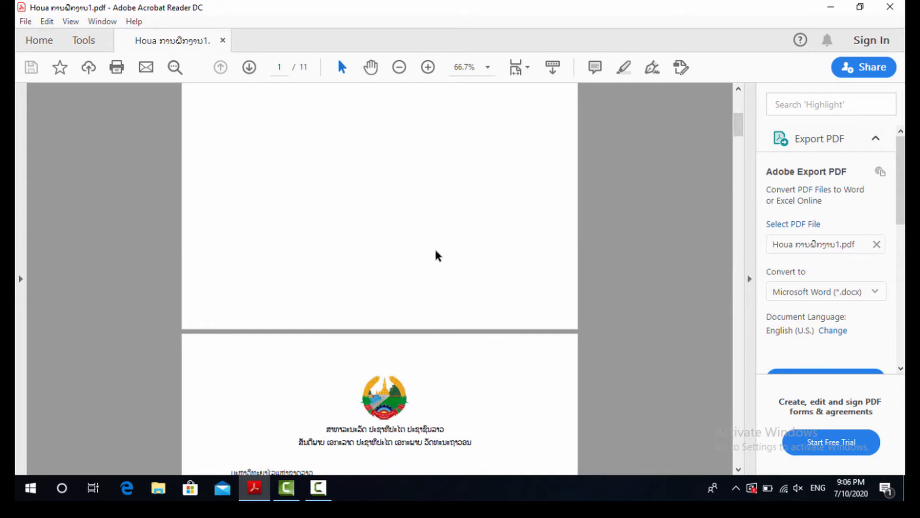
pyautogui.scroll(-10, 411, 262)
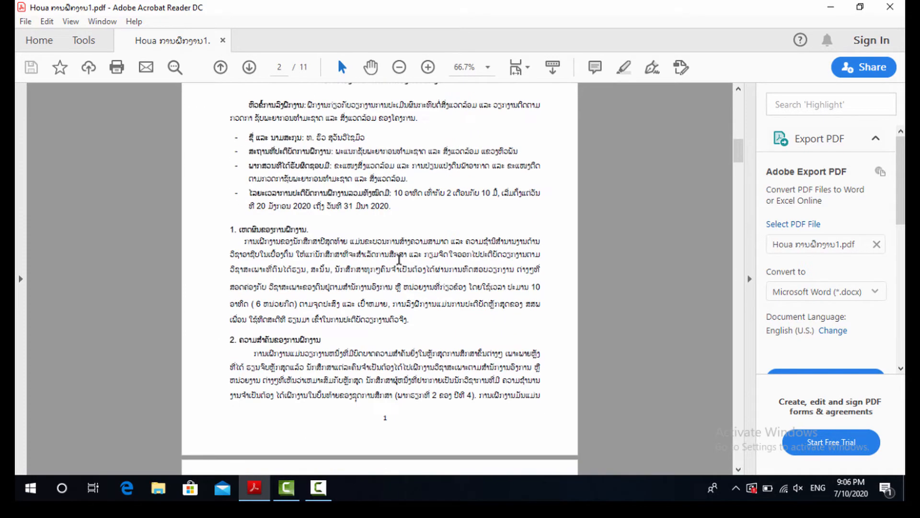
pyautogui.scroll(-5, 399, 259)
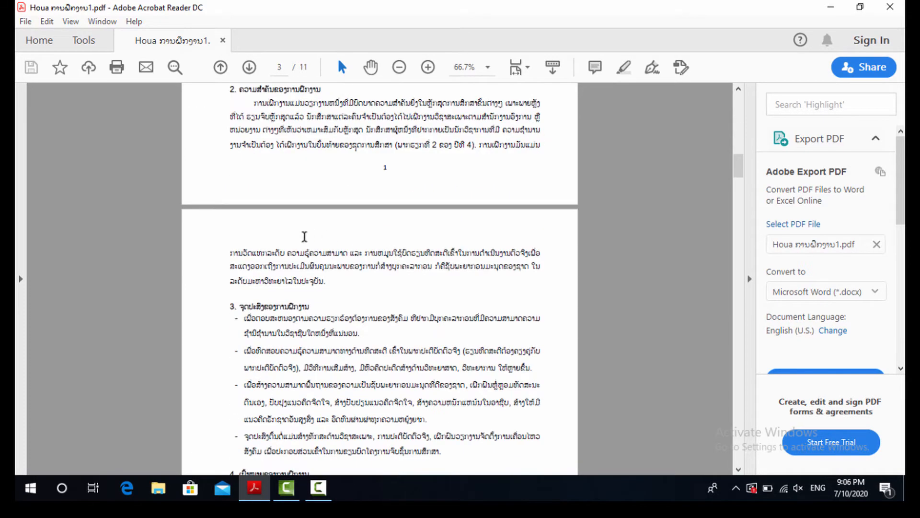
pyautogui.scroll(-6, 305, 237)
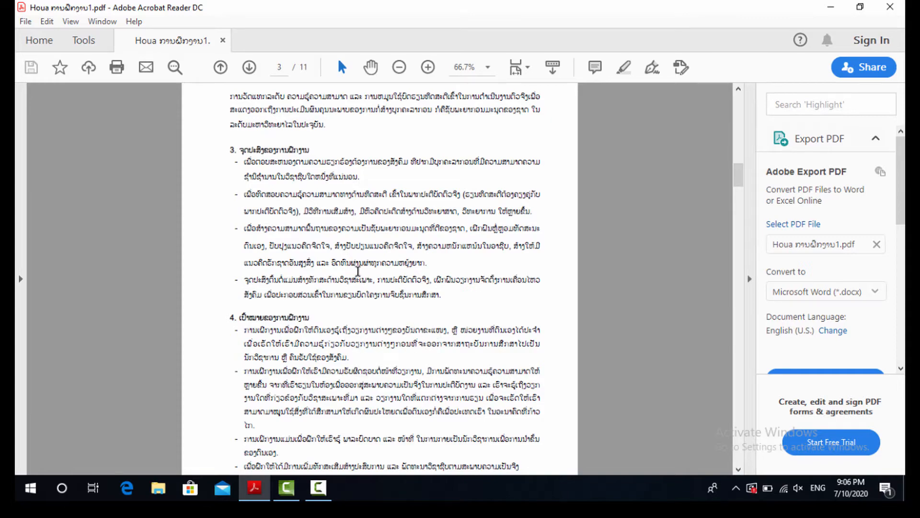
# - Examine the report's title page and introduction, and skim through the body text up to page 6
pyautogui.scroll(20, 358, 271)
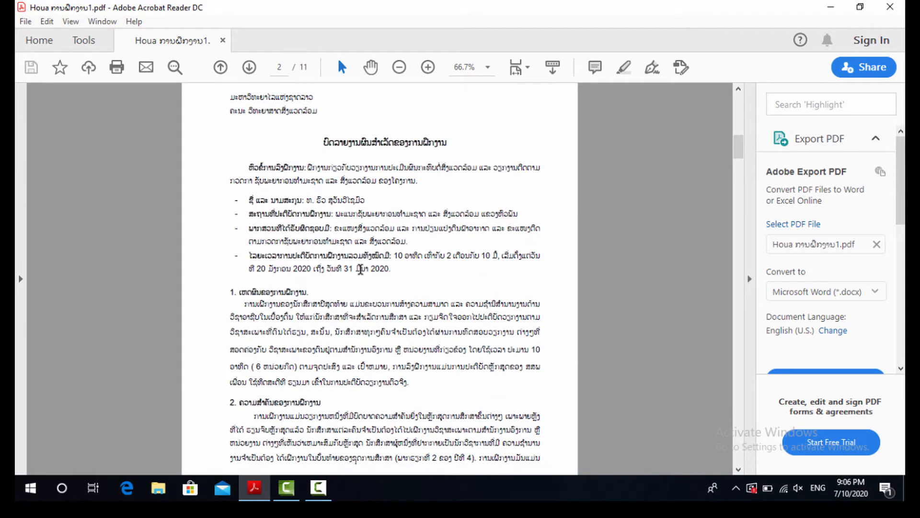
pyautogui.scroll(10, 360, 269)
pyautogui.scroll(-5, 362, 271)
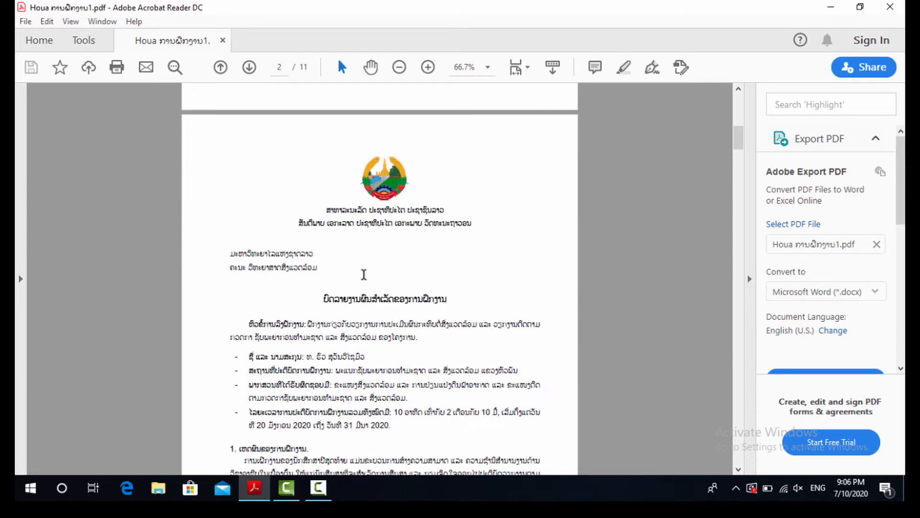
pyautogui.scroll(-8, 363, 275)
pyautogui.scroll(3, 350, 250)
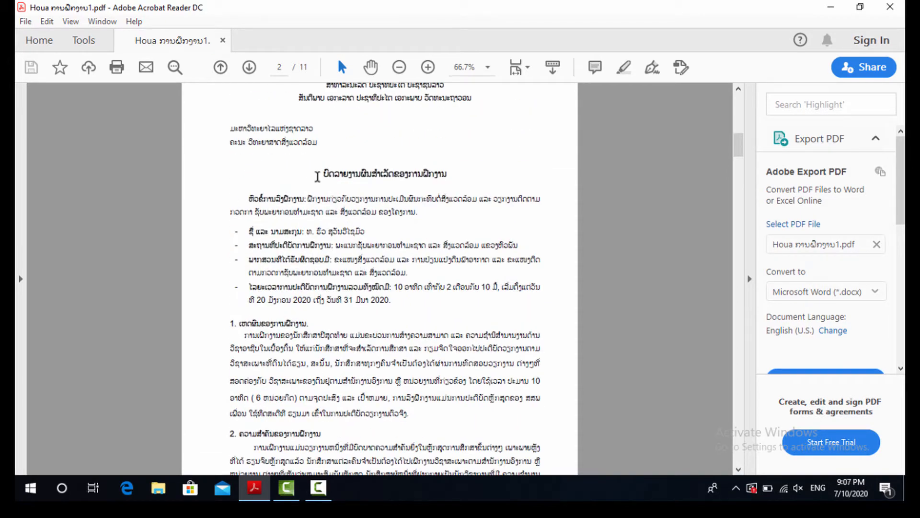
pyautogui.scroll(-5, 390, 283)
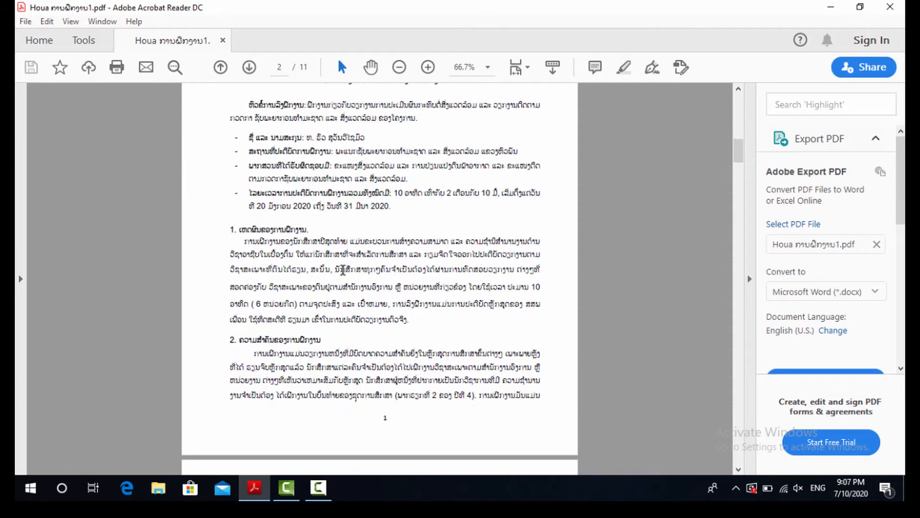
pyautogui.scroll(-3, 339, 265)
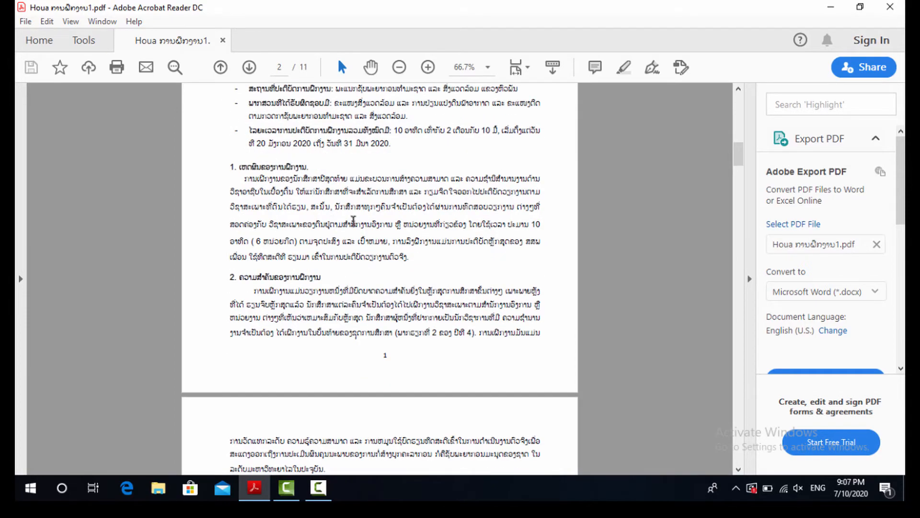
pyautogui.scroll(-20, 353, 220)
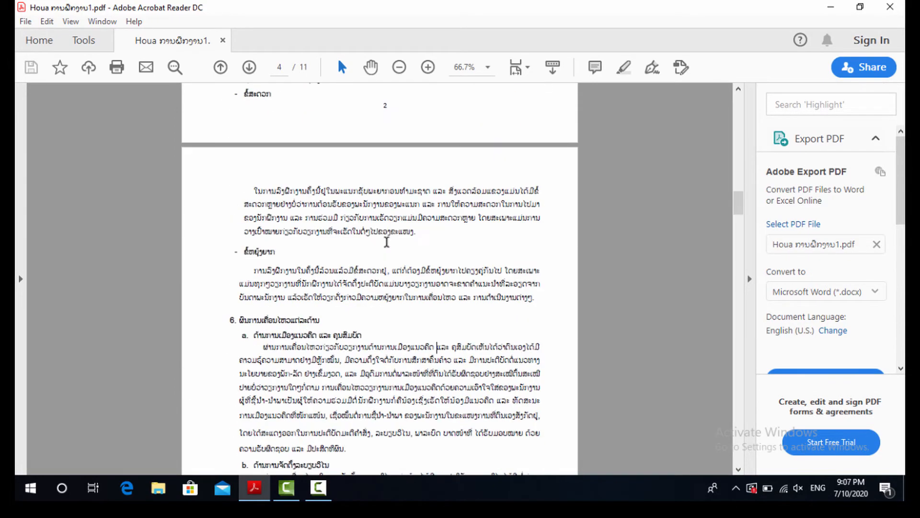
pyautogui.scroll(-20, 387, 242)
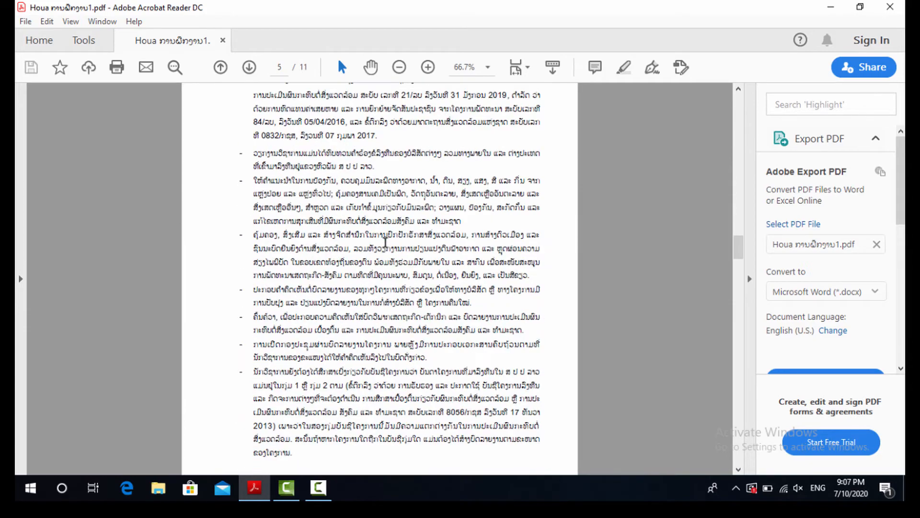
pyautogui.scroll(-10, 386, 242)
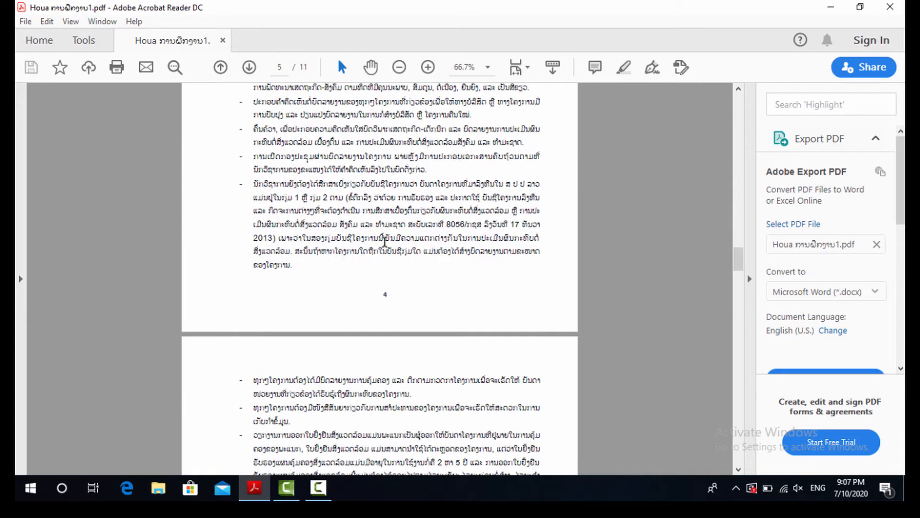
pyautogui.scroll(-20, 385, 242)
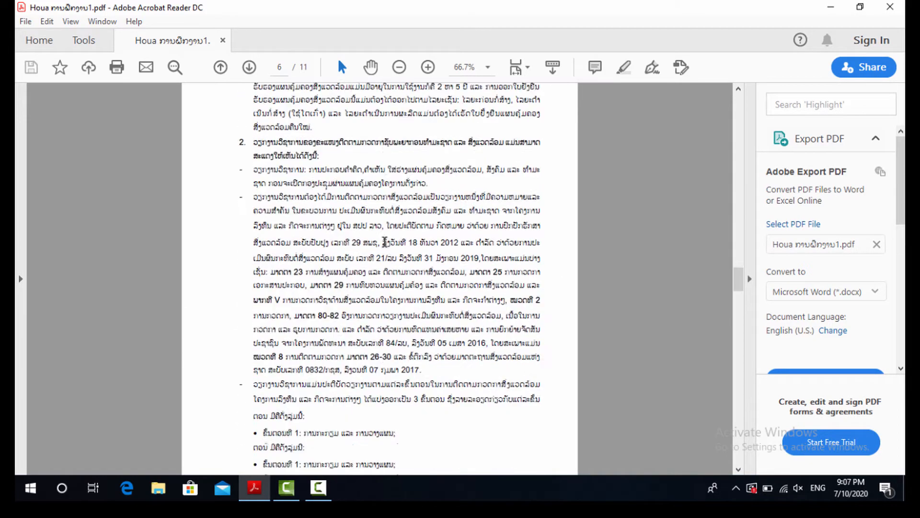
pyautogui.scroll(18, 385, 242)
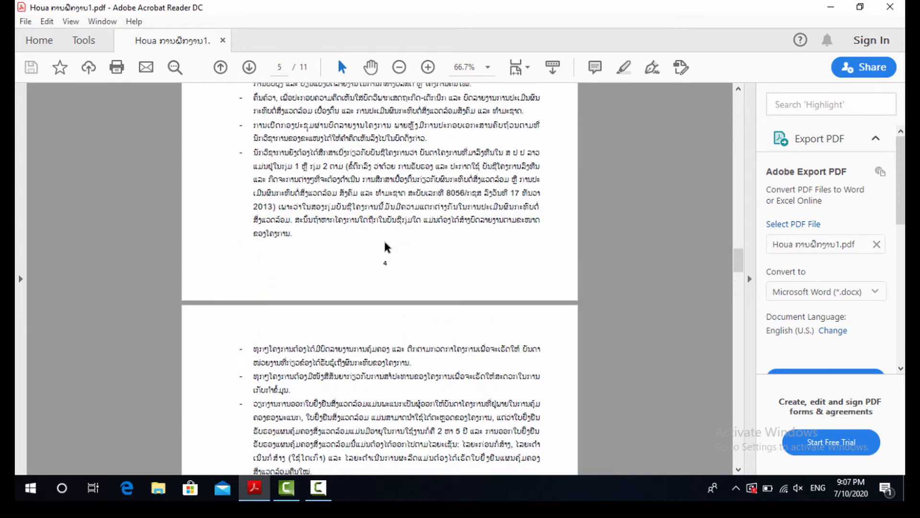
pyautogui.scroll(3, 385, 242)
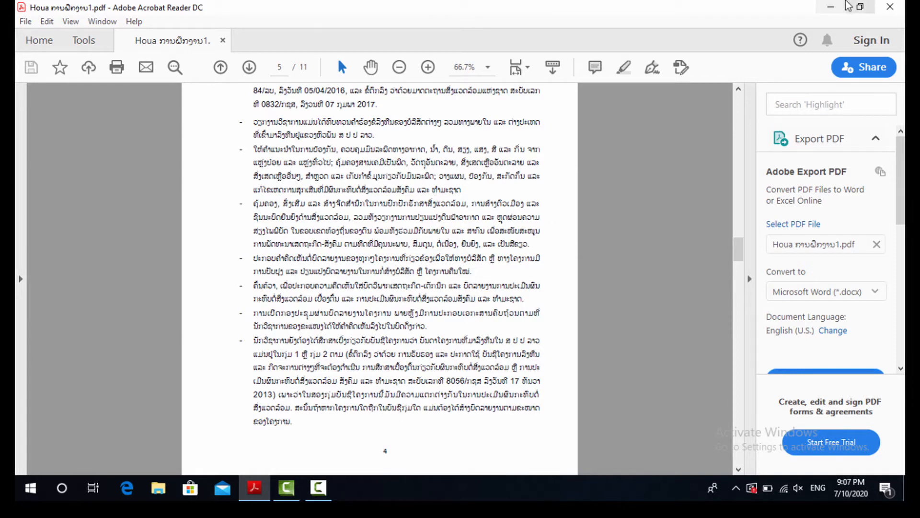
# - Minimize the PDF window and refresh the desktop
pyautogui.click(830, 6)
pyautogui.rightClick(516, 127)
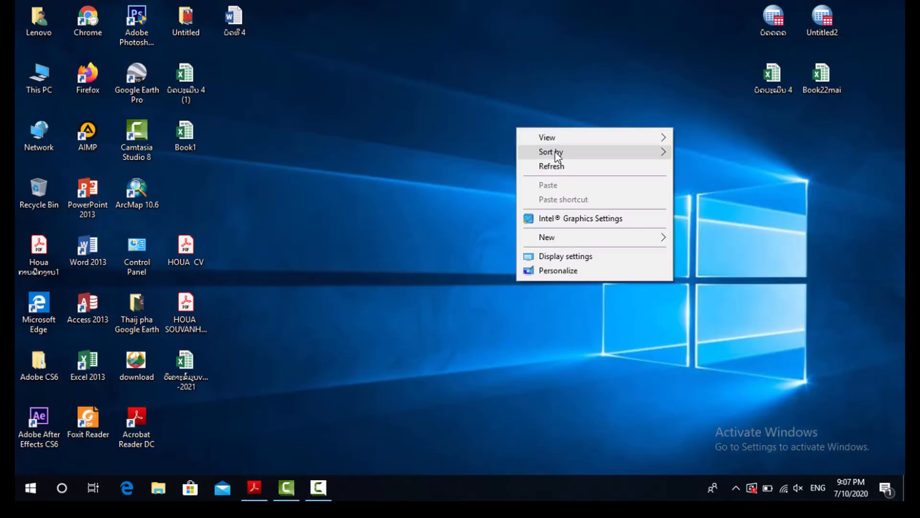
pyautogui.click(557, 166)
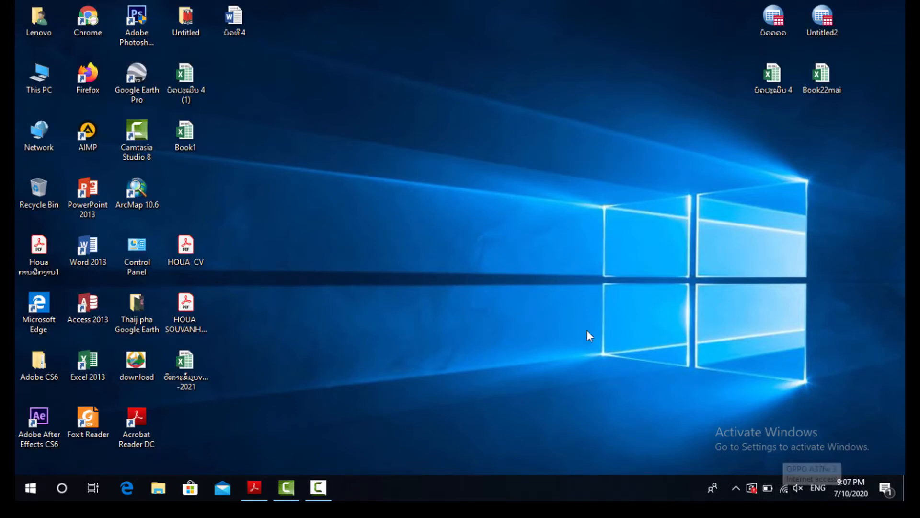
# - Switch to Chrome and search Google for "google drive", bringing the Google Drive site links into view
pyautogui.doubleClick(94, 25)
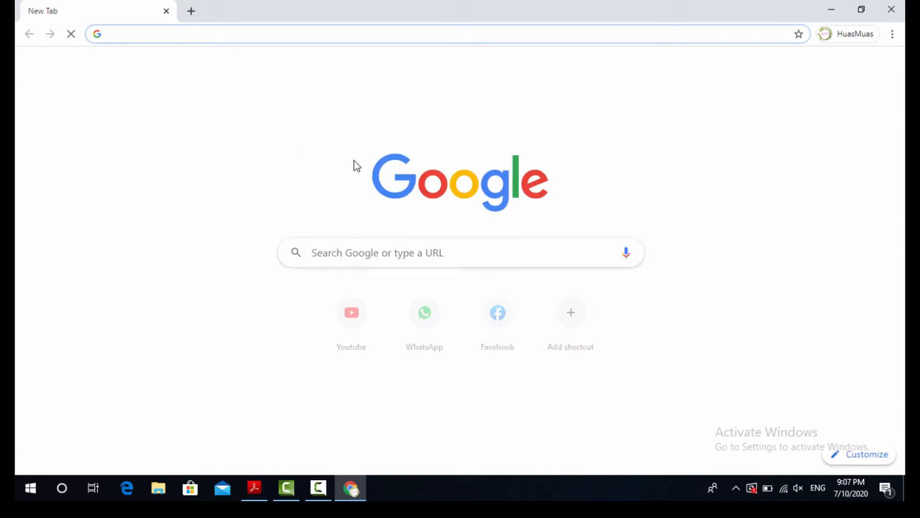
pyautogui.click(342, 254)
pyautogui.click(341, 257)
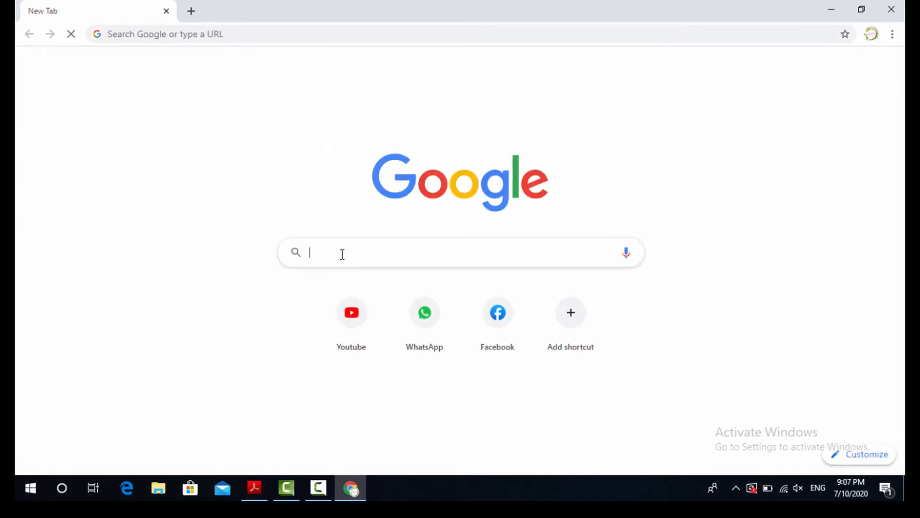
pyautogui.write('goou')
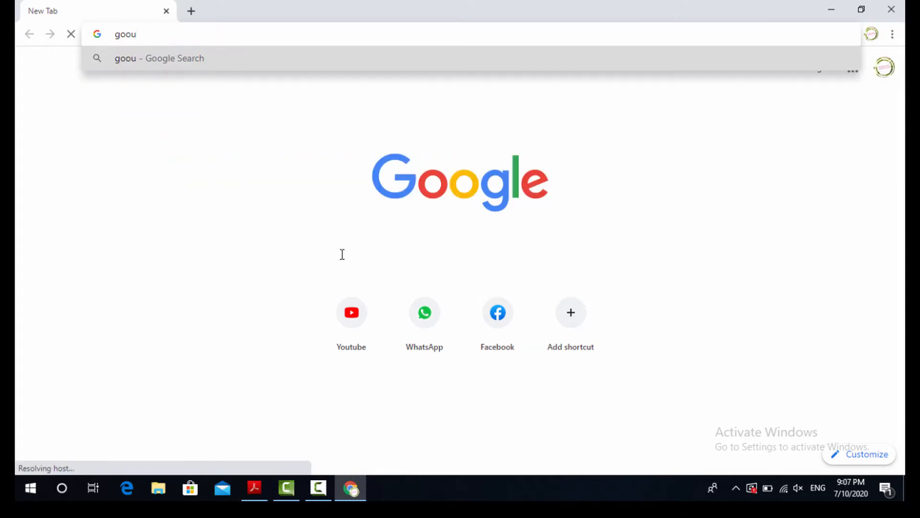
pyautogui.press('BackSpace')
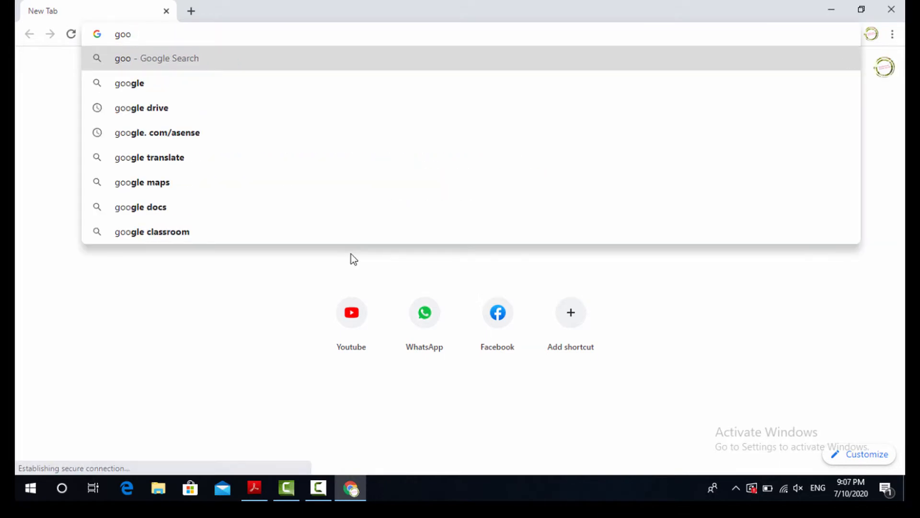
pyautogui.click(209, 110)
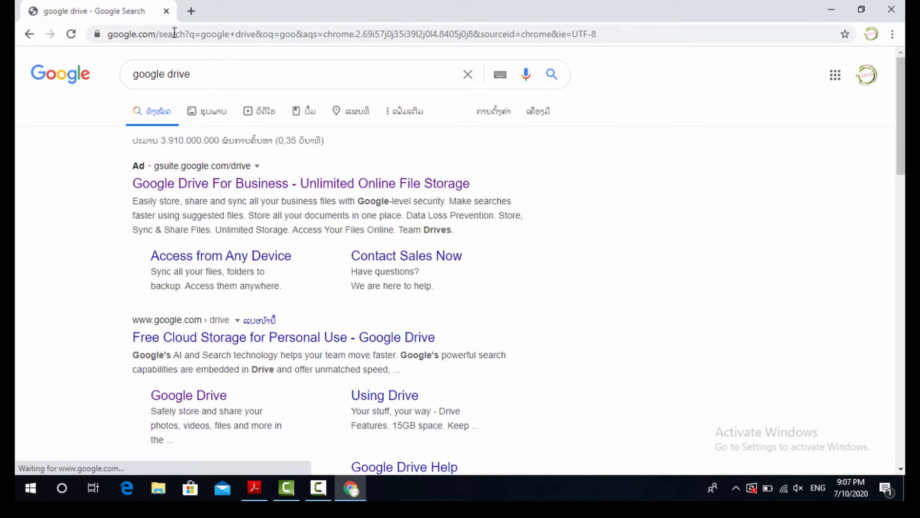
pyautogui.scroll(-1, 254, 164)
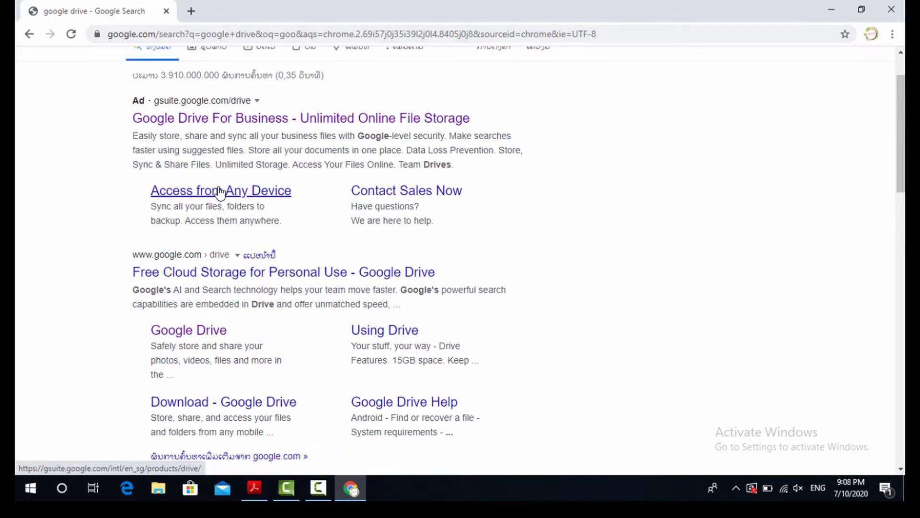
# - Open the Google Drive site from the search results and go to the personal My Drive
pyautogui.scroll(-1, 220, 191)
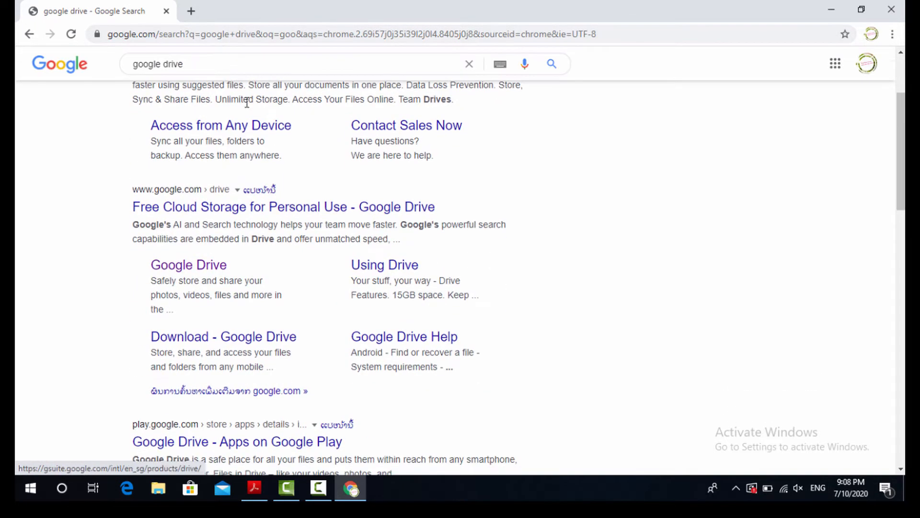
pyautogui.click(188, 272)
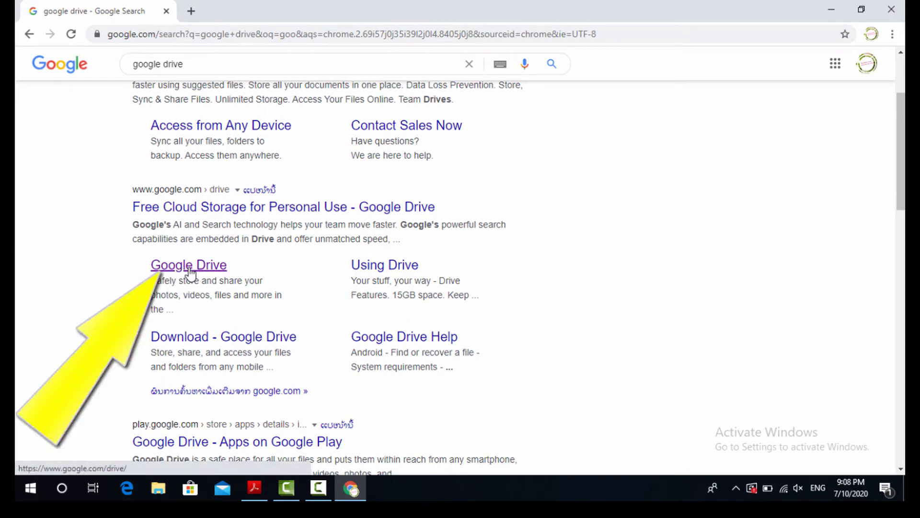
pyautogui.click(190, 271)
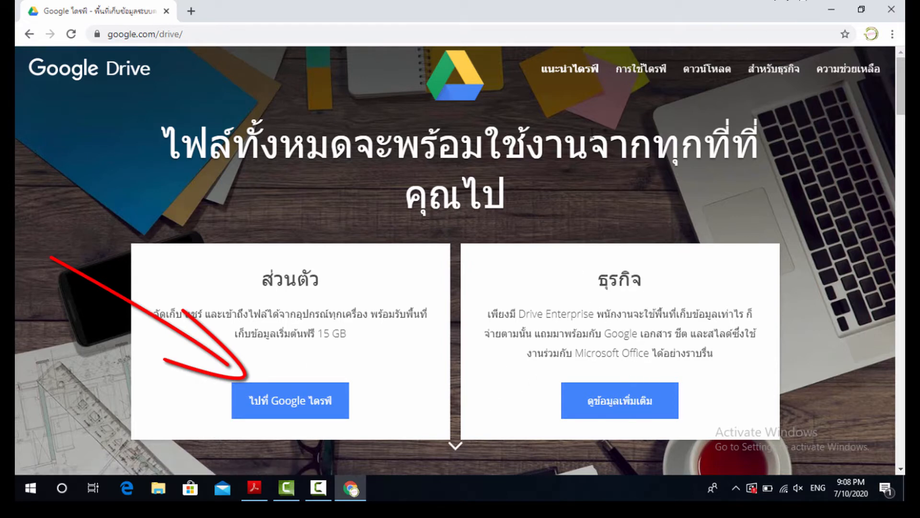
pyautogui.click(286, 405)
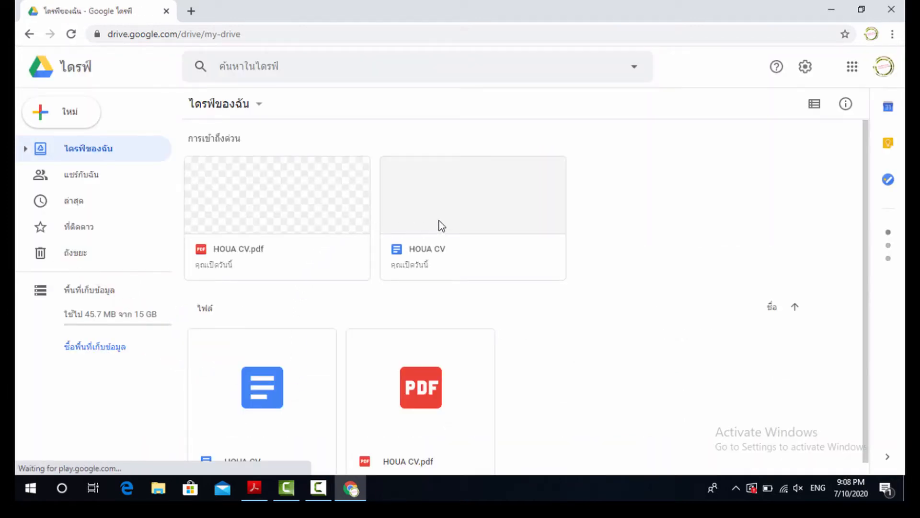
# - Remove the CV PDF file from My Drive
pyautogui.scroll(-1, 440, 226)
pyautogui.scroll(1, 442, 226)
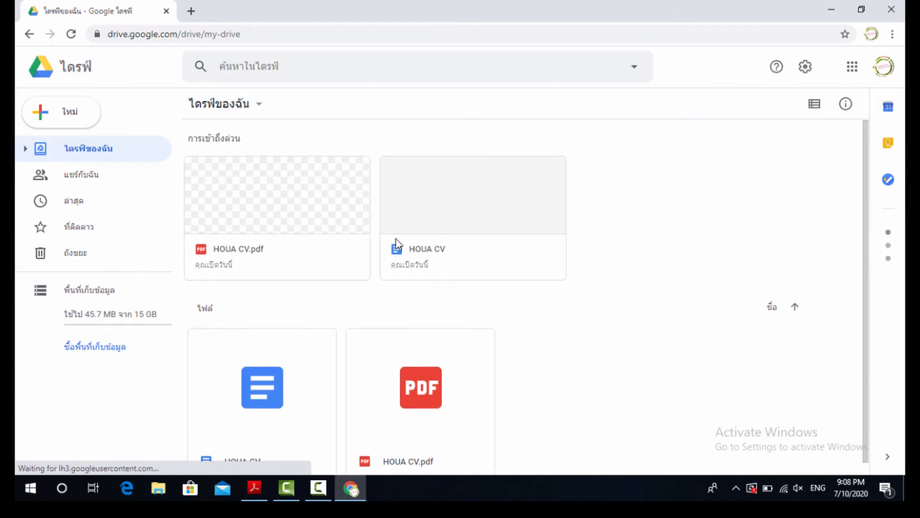
pyautogui.scroll(-1, 396, 242)
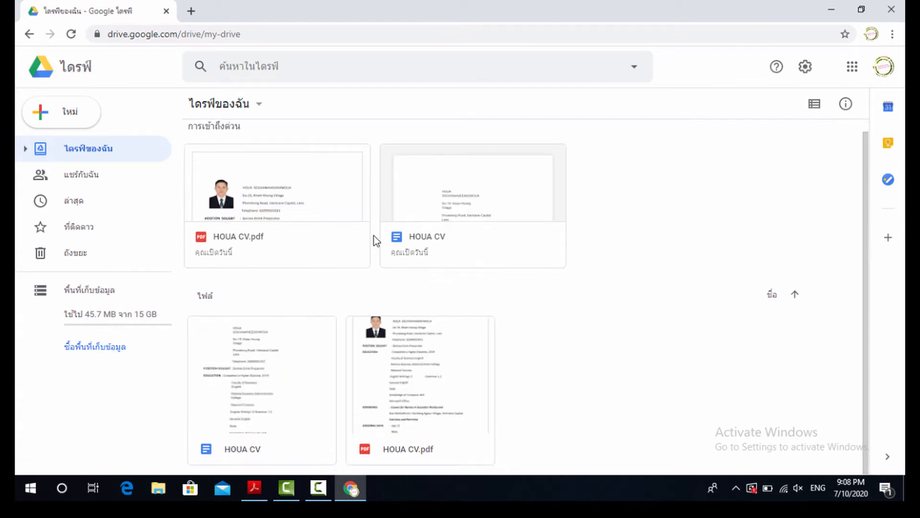
pyautogui.click(316, 196)
pyautogui.rightClick(316, 196)
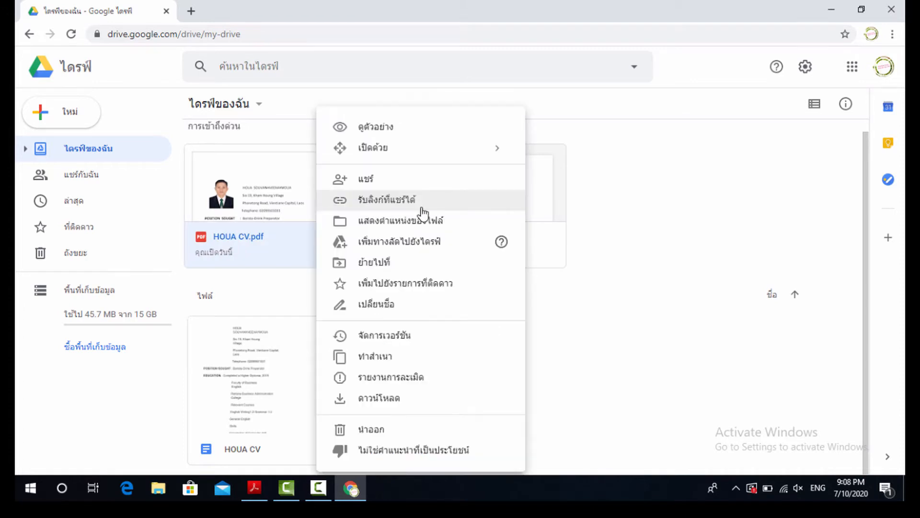
pyautogui.click(583, 209)
pyautogui.click(311, 206)
pyautogui.rightClick(311, 207)
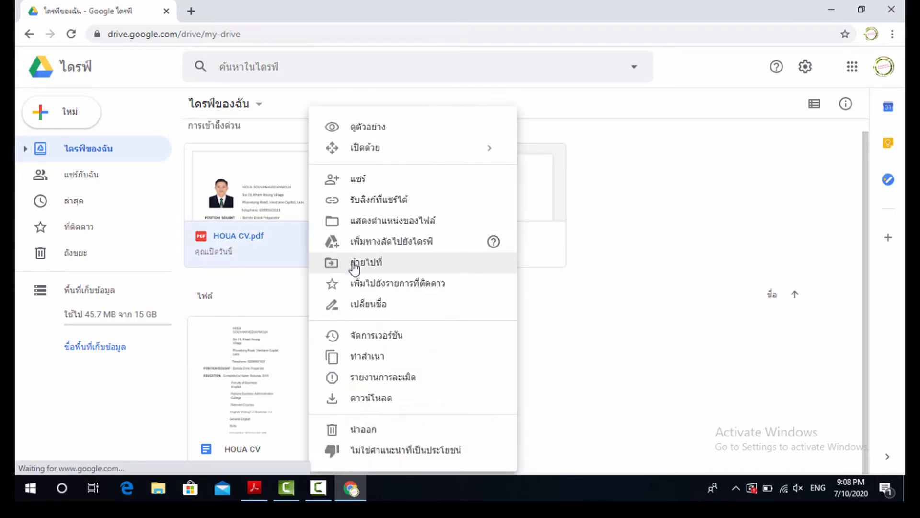
pyautogui.click(389, 431)
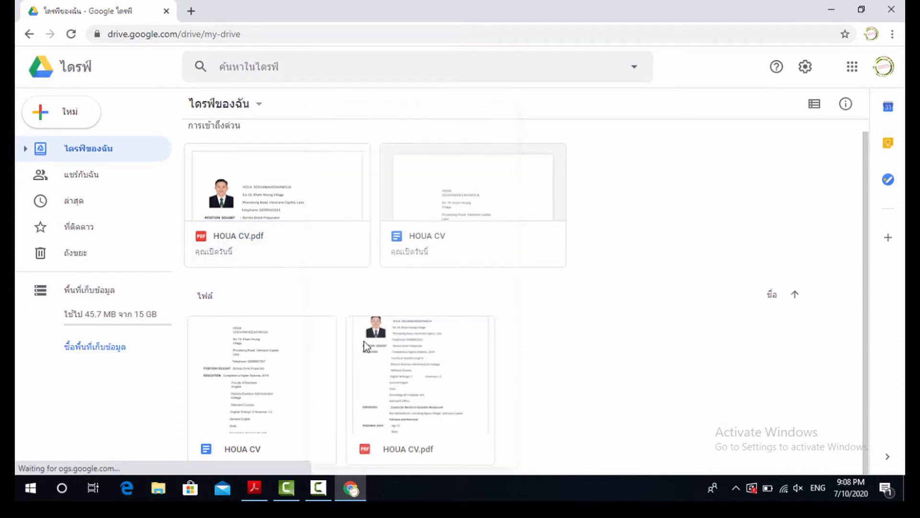
# - Remove the remaining CV Google Docs document from My Drive
pyautogui.click(427, 198)
pyautogui.click(267, 177)
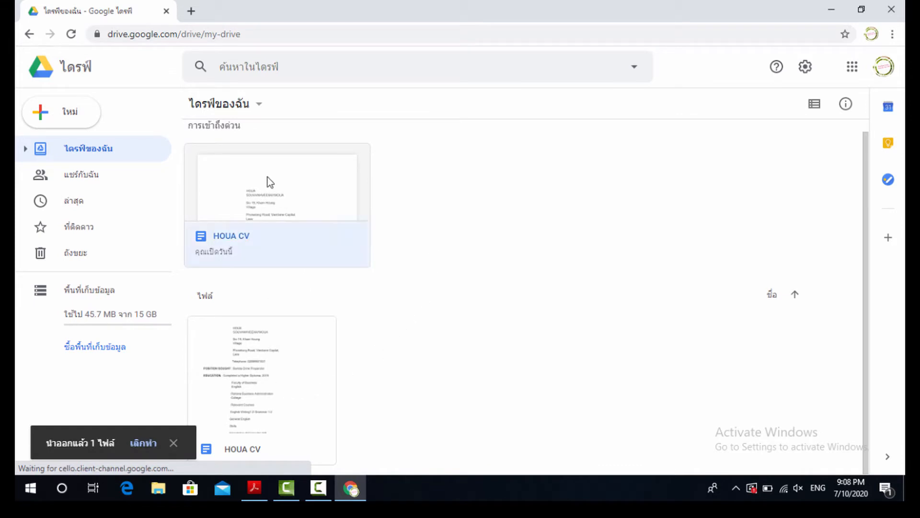
pyautogui.rightClick(267, 177)
pyautogui.click(331, 411)
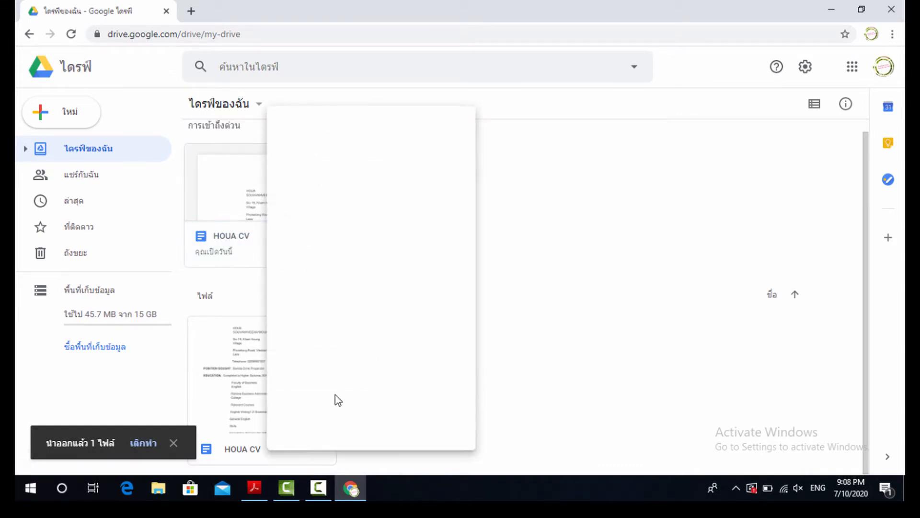
pyautogui.click(277, 216)
pyautogui.rightClick(278, 216)
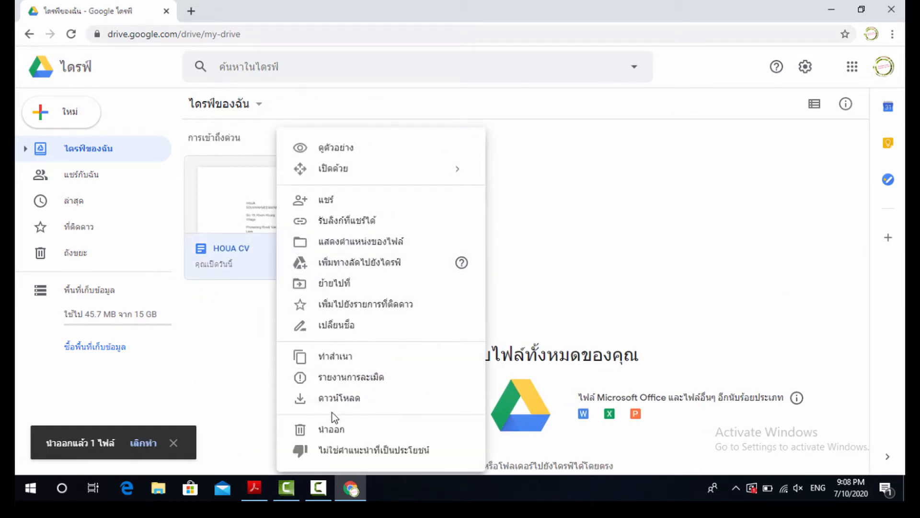
pyautogui.click(333, 432)
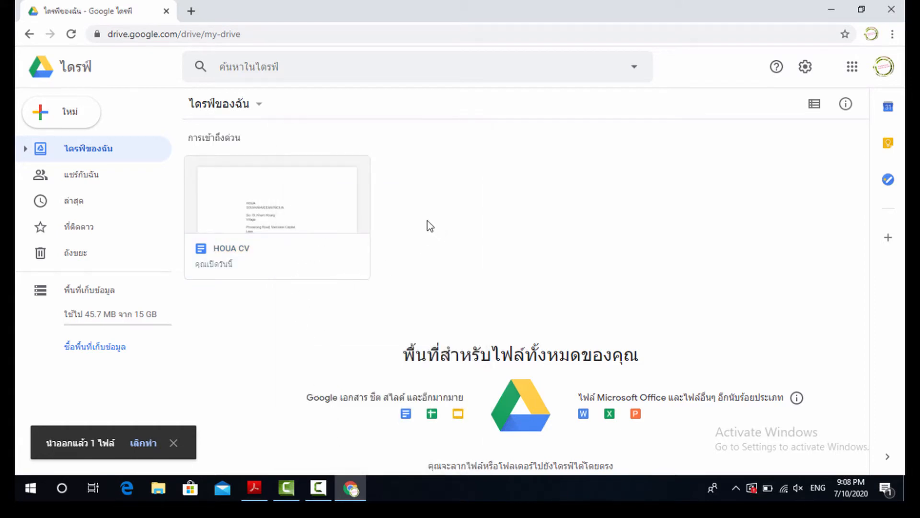
# - Upload the PDF report whose name ends in "ການຝຶກງານ1" from the Desktop folder to My Drive
pyautogui.click(110, 153)
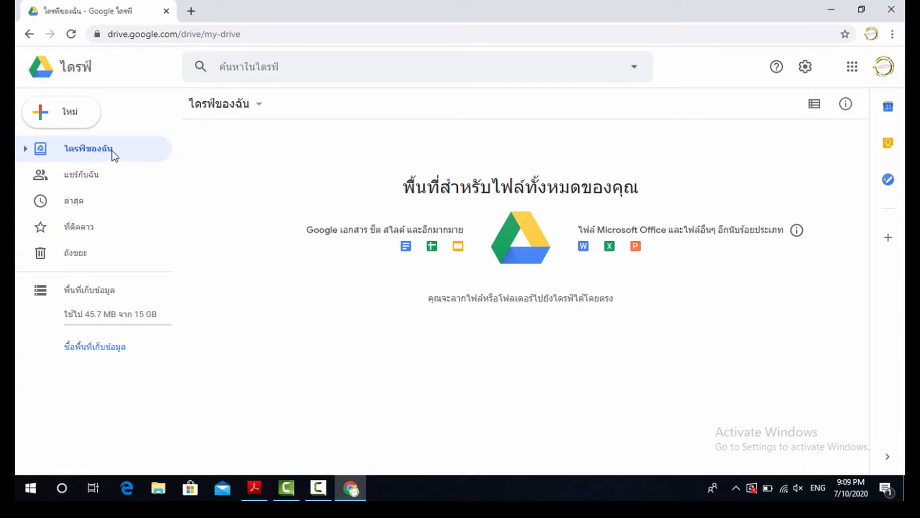
pyautogui.rightClick(82, 151)
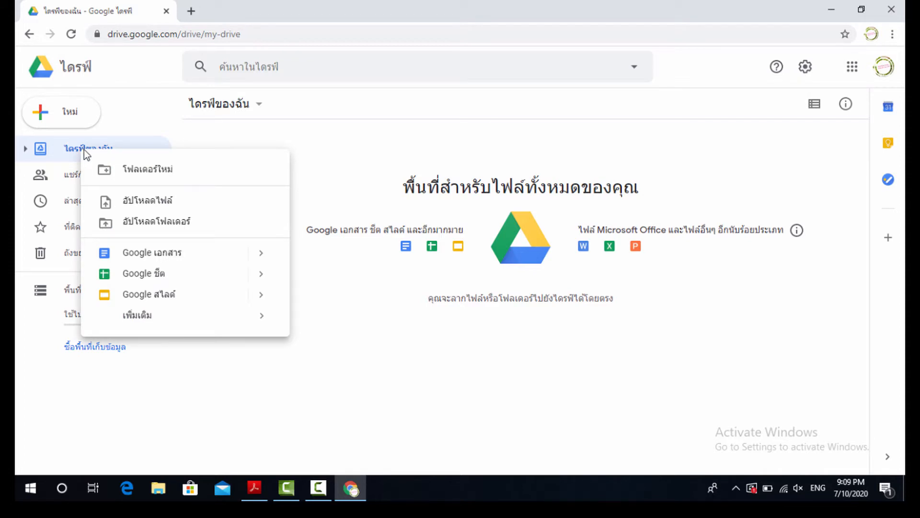
pyautogui.click(163, 205)
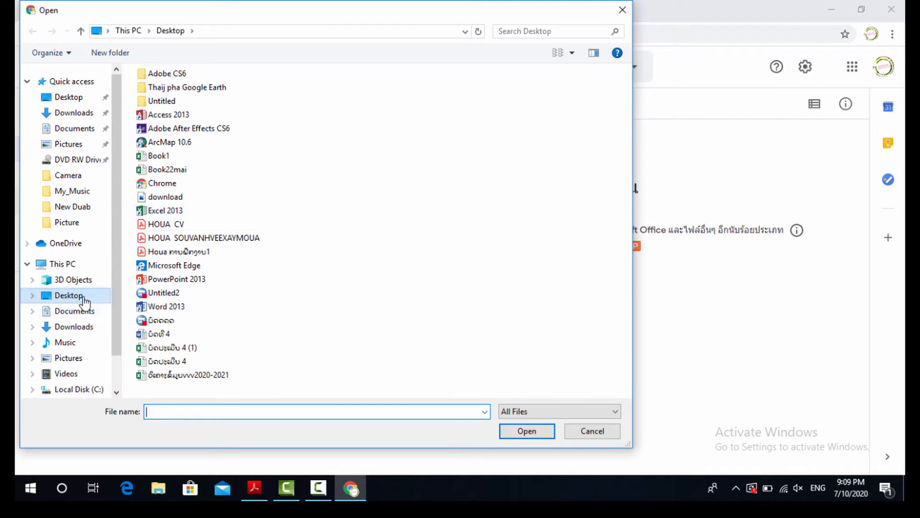
pyautogui.click(192, 259)
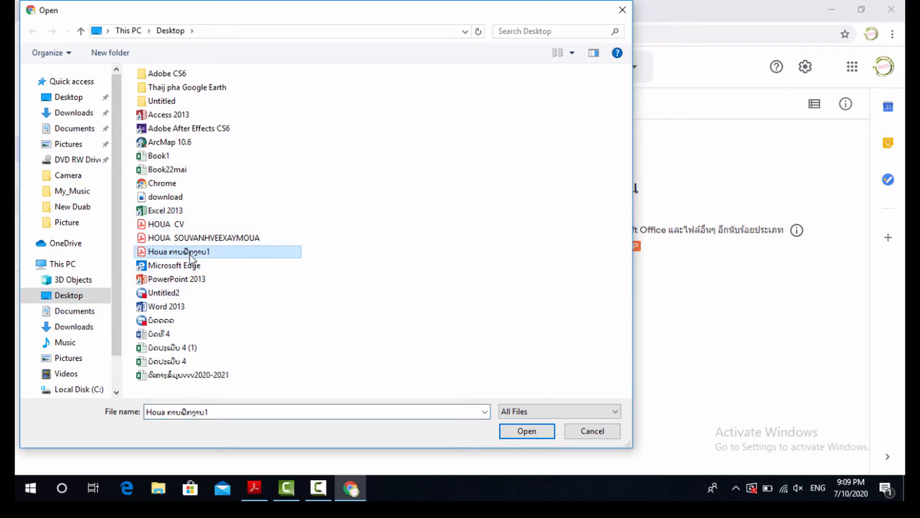
pyautogui.click(524, 431)
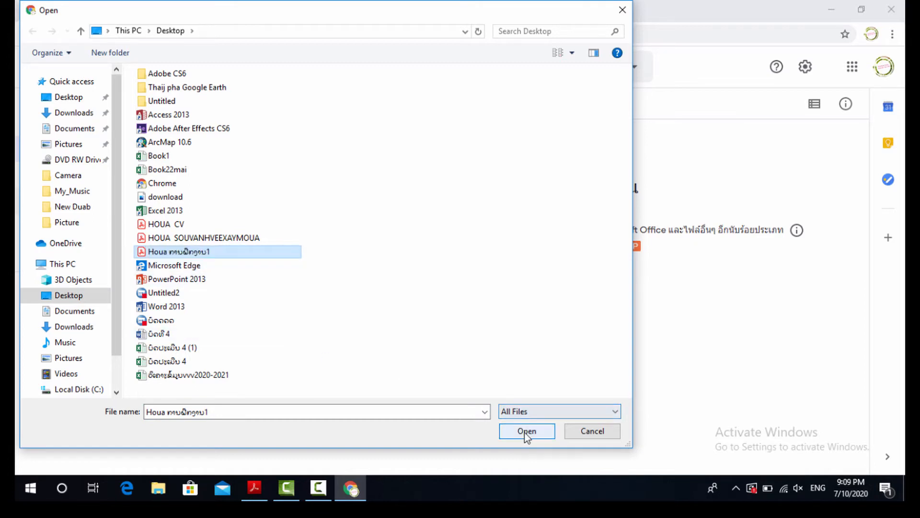
pyautogui.click(524, 431)
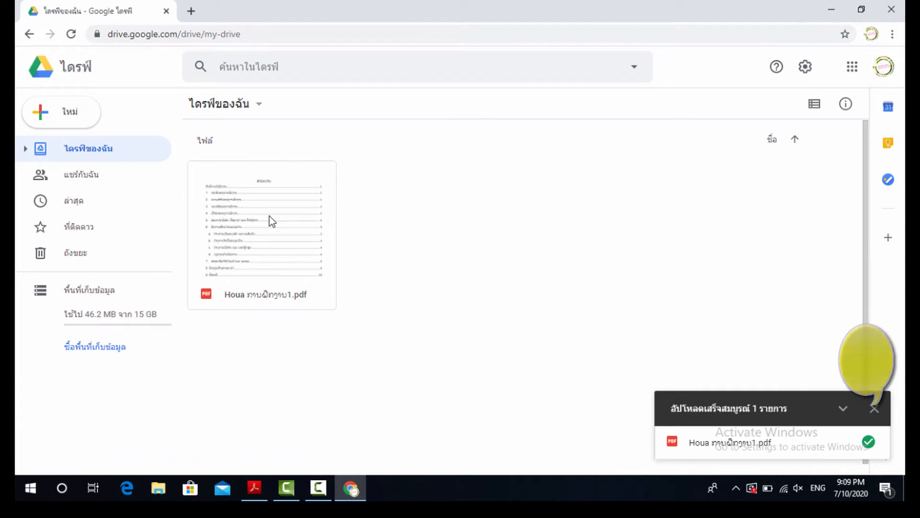
# - Switch the My Drive file display to list layout and back to grid layout
pyautogui.click(269, 216)
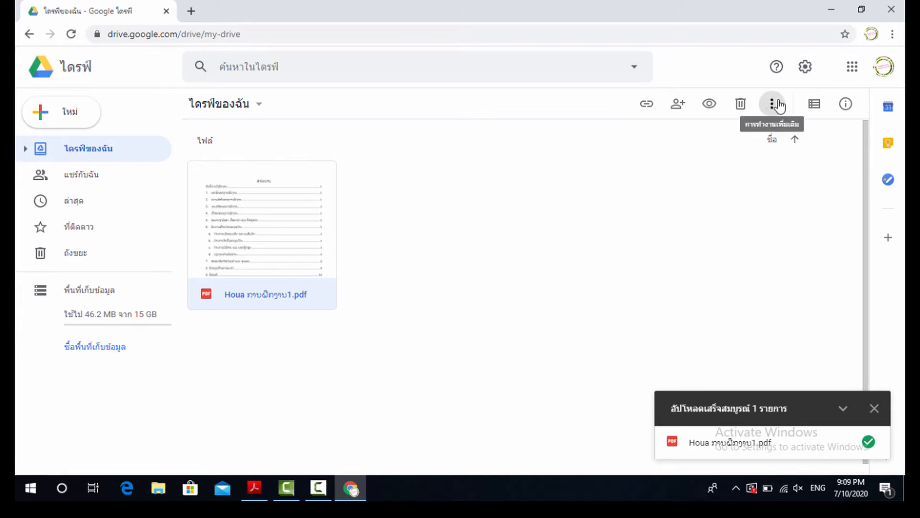
pyautogui.click(814, 104)
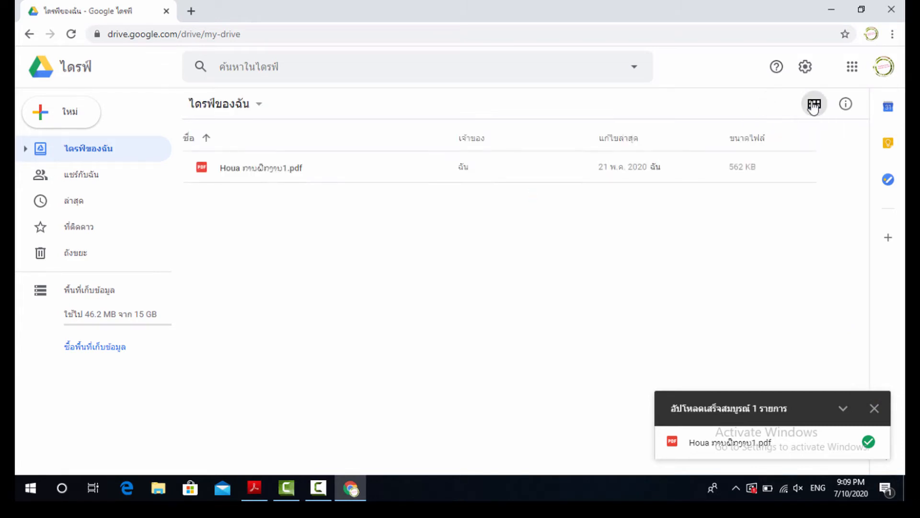
pyautogui.click(815, 105)
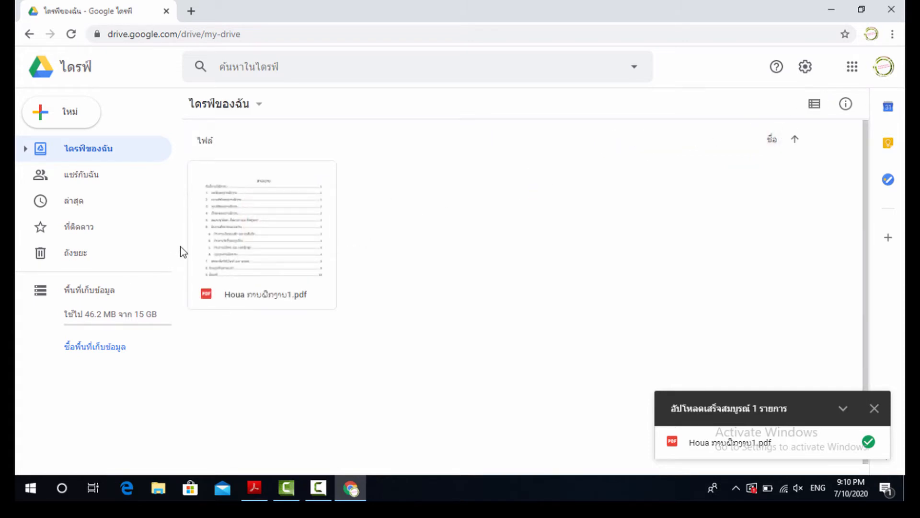
pyautogui.click(233, 244)
pyautogui.rightClick(226, 232)
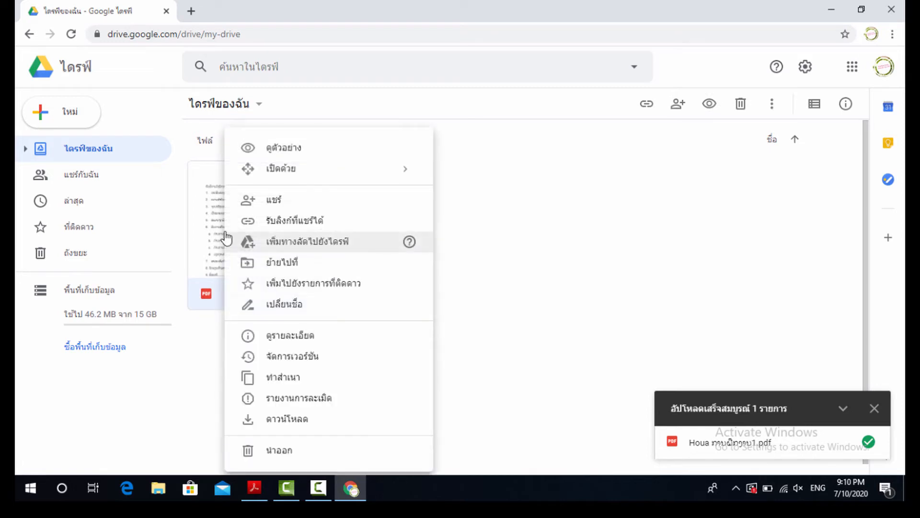
pyautogui.moveTo(324, 181)
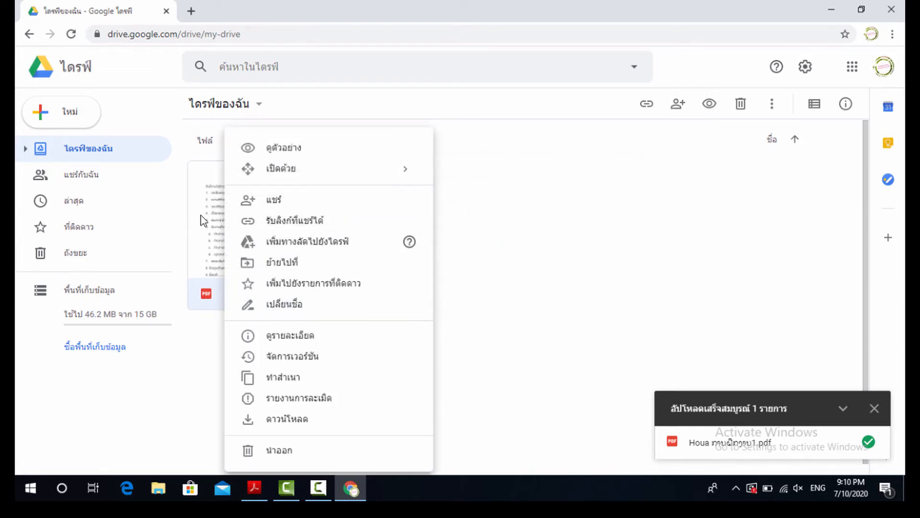
pyautogui.click(215, 218)
pyautogui.rightClick(216, 218)
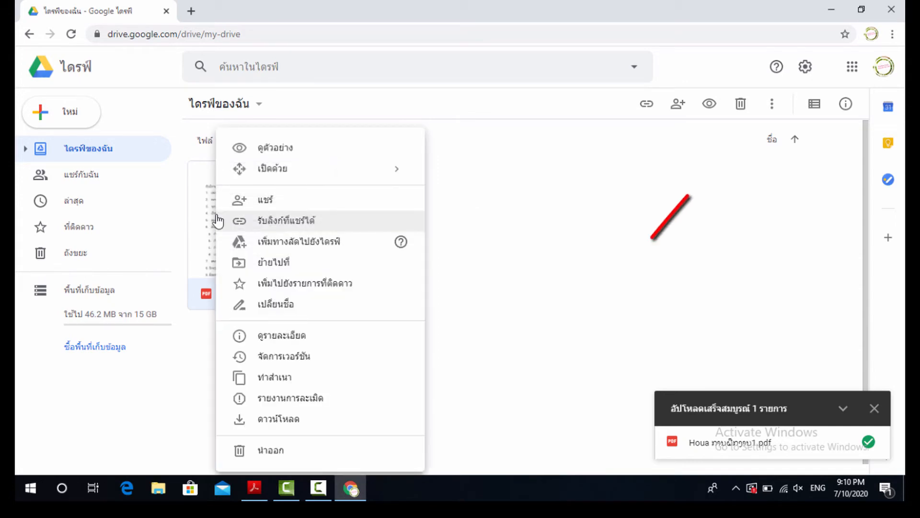
pyautogui.press('Escape')
pyautogui.doubleClick(217, 219)
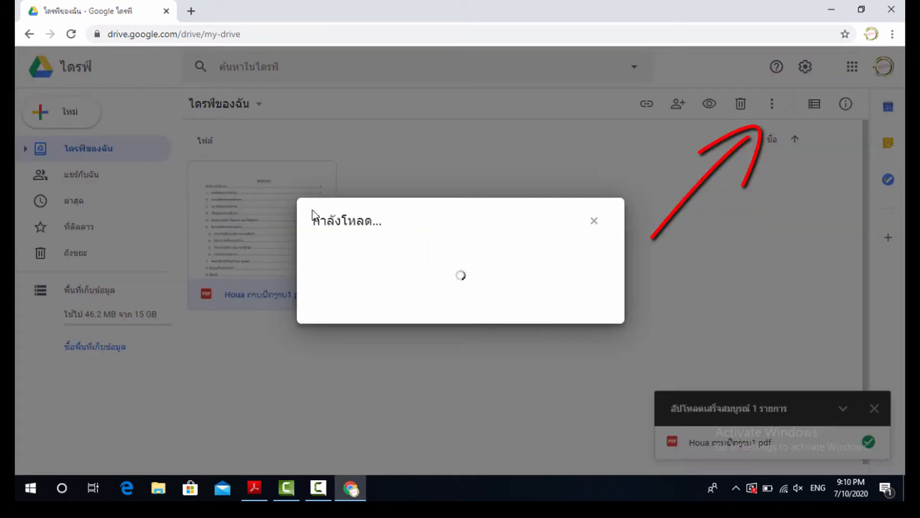
pyautogui.click(595, 221)
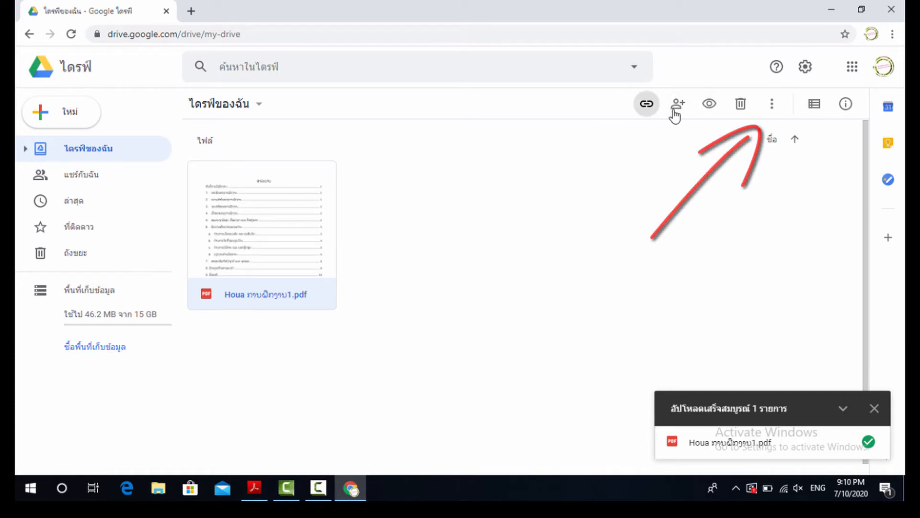
# - Open the uploaded PDF report with Google Docs to convert it to an editable document
pyautogui.click(771, 106)
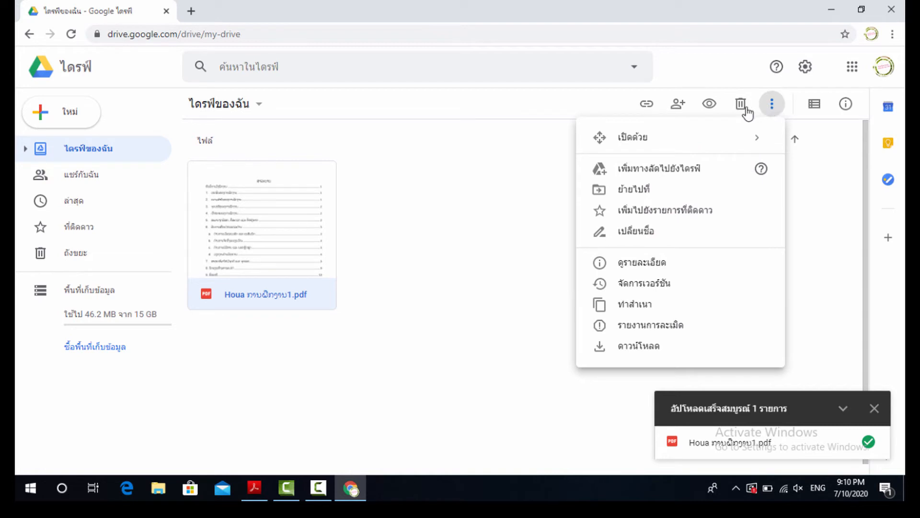
pyautogui.moveTo(720, 143)
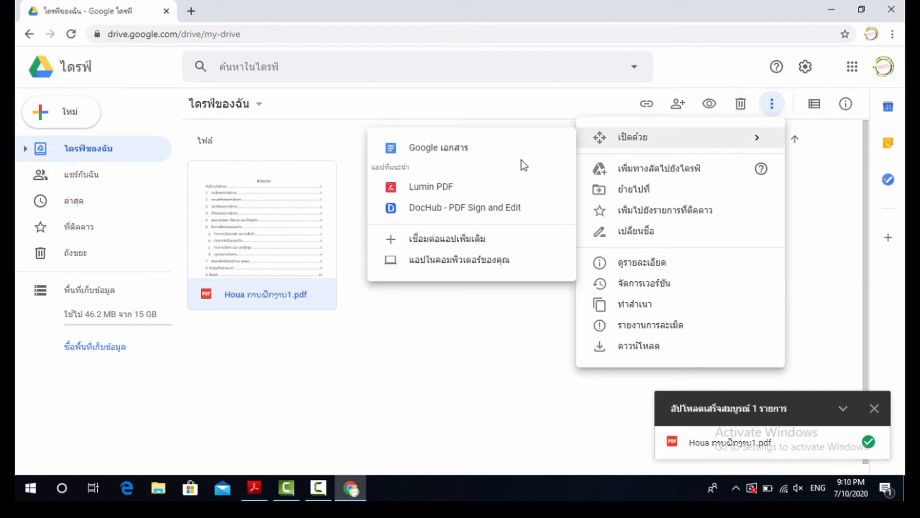
pyautogui.click(437, 152)
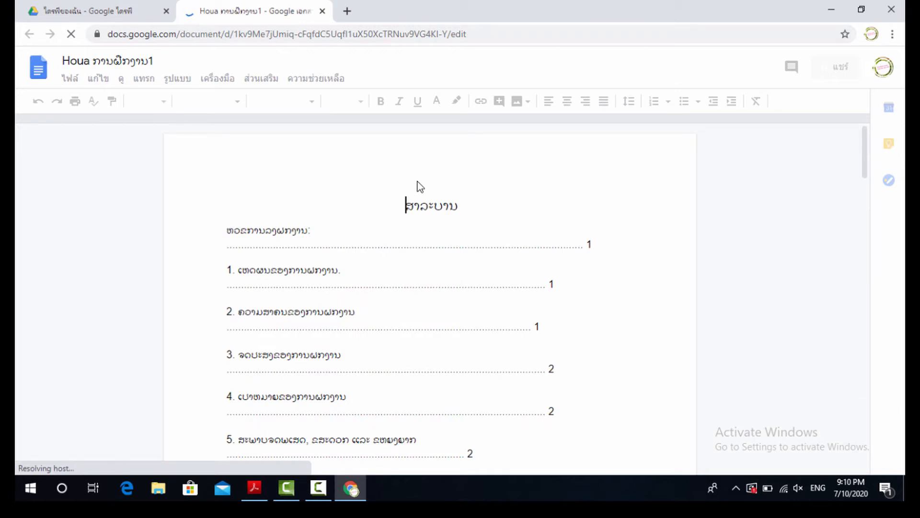
# - Skim the converted document from its table of contents through section 6, examining the Lao text
pyautogui.scroll(-12, 407, 209)
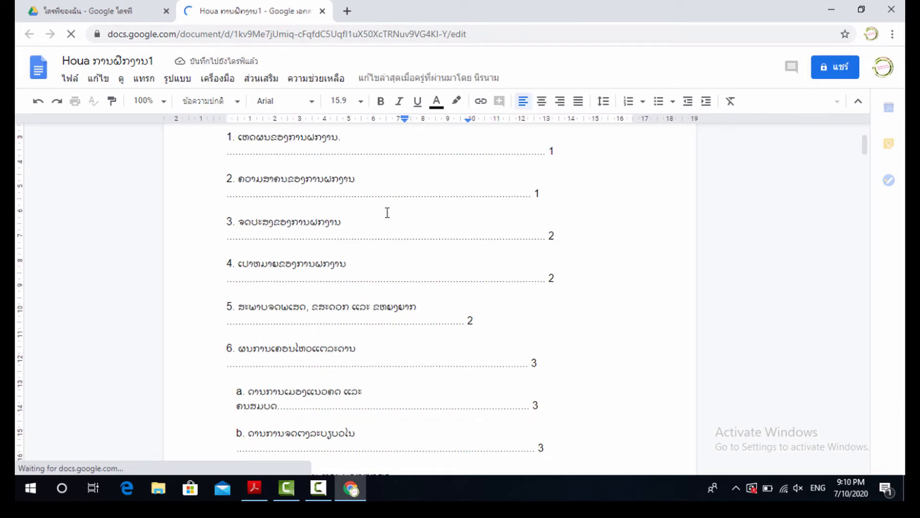
pyautogui.scroll(-15, 391, 212)
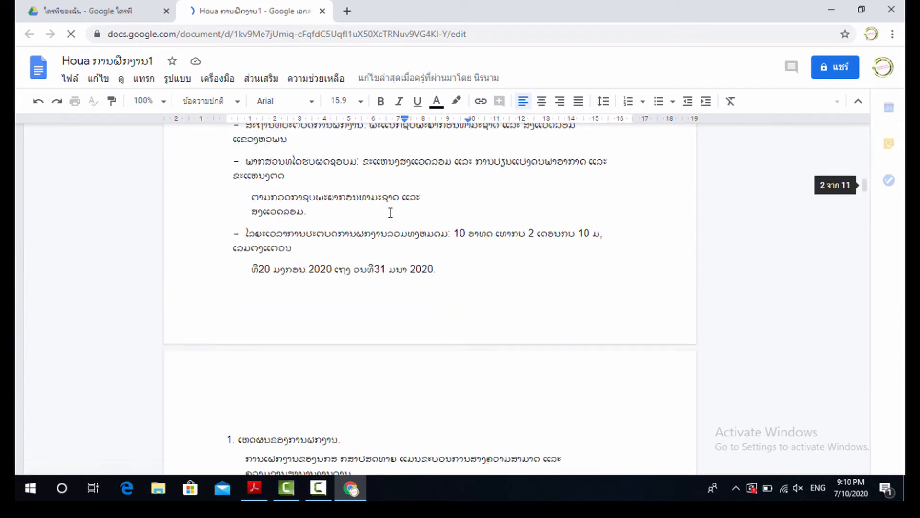
pyautogui.scroll(-15, 391, 212)
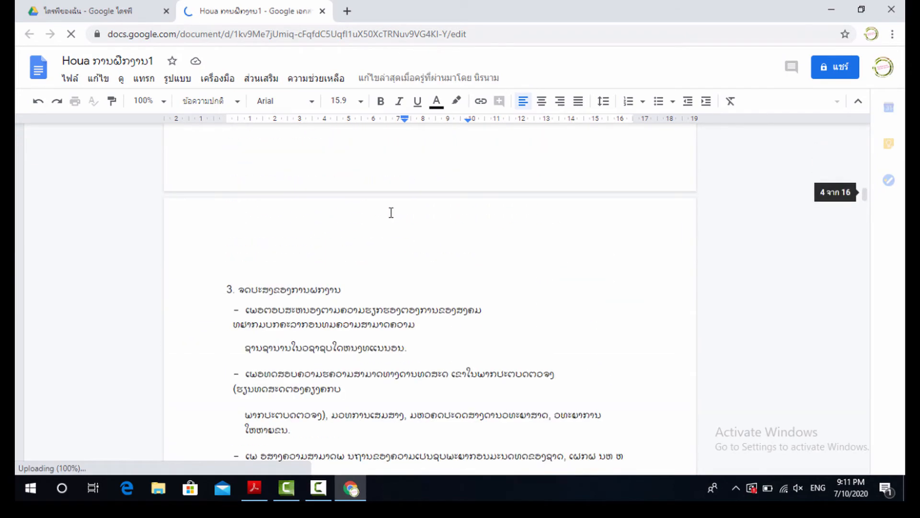
pyautogui.scroll(-15, 391, 213)
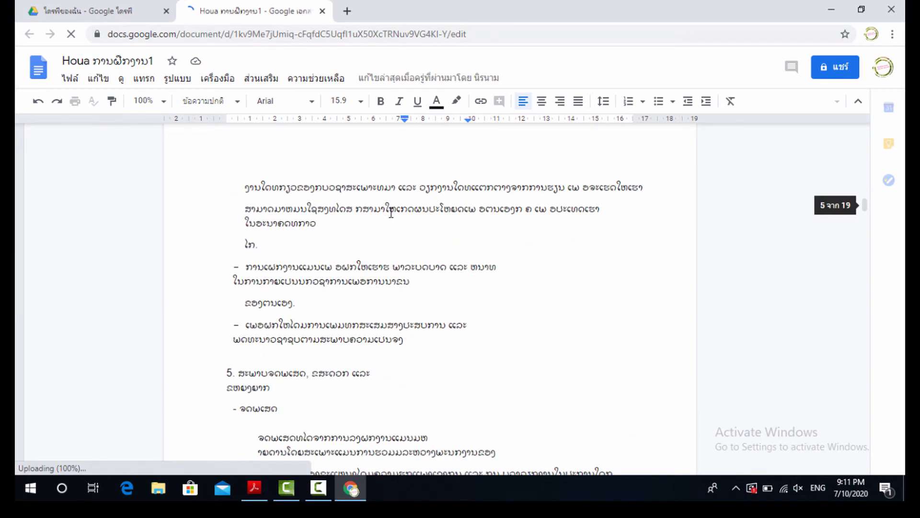
pyautogui.scroll(-8, 390, 213)
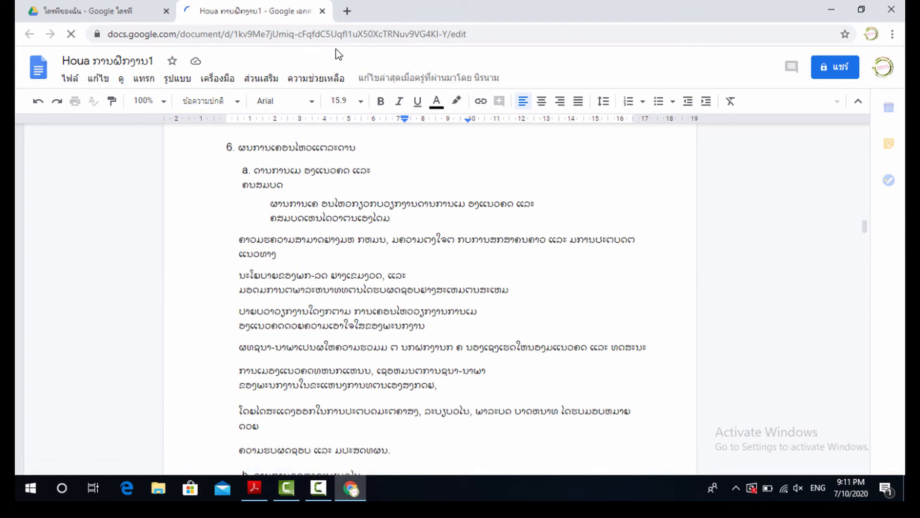
# - Skim the rest of the converted document from section 6 to its last page, examining the Lao text
pyautogui.scroll(-10, 705, 234)
pyautogui.scroll(-10, 571, 265)
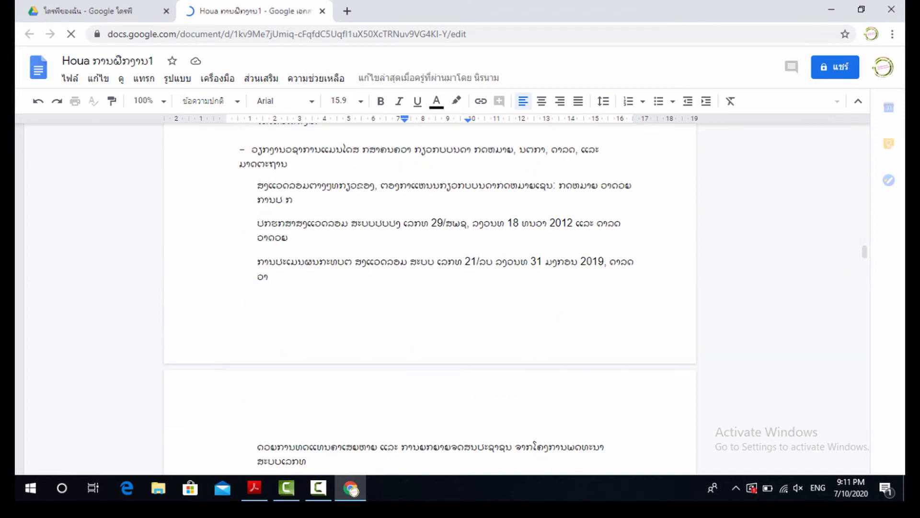
pyautogui.scroll(-2, 854, 263)
pyautogui.scroll(-15, 855, 262)
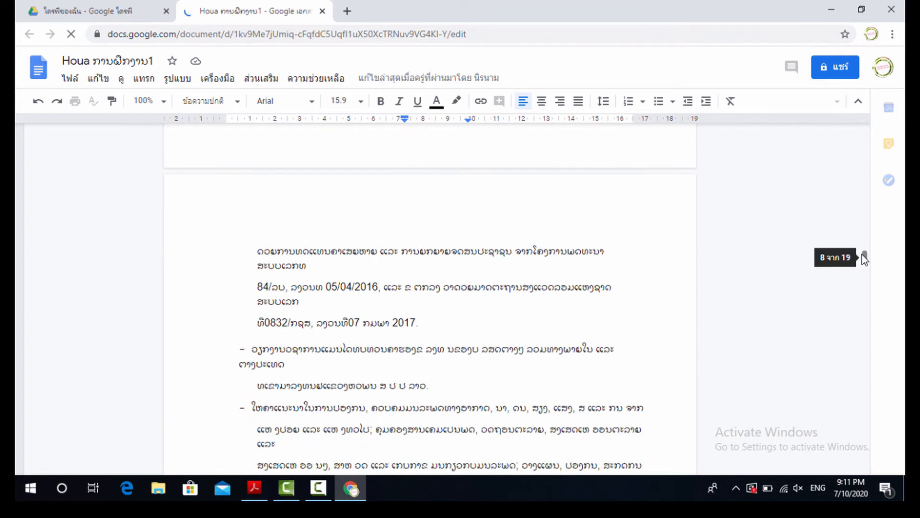
pyautogui.moveTo(866, 329); pyautogui.dragTo(852, 468)
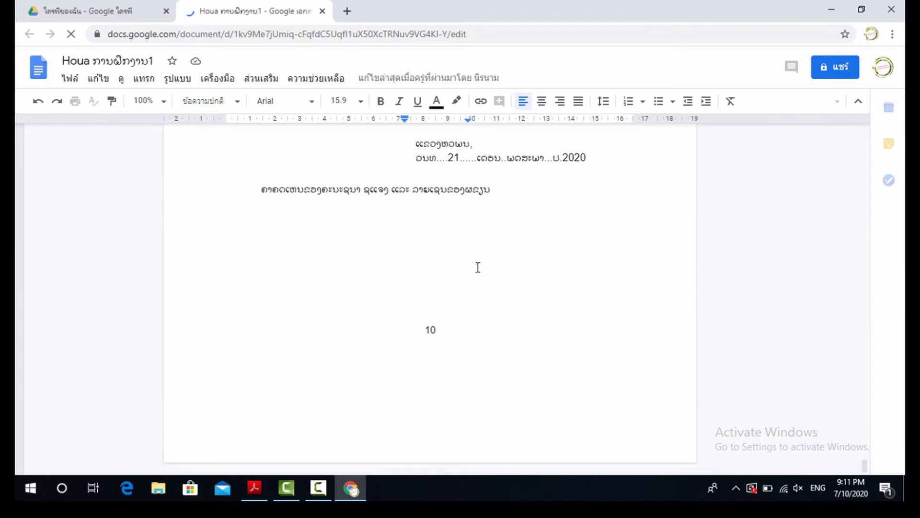
pyautogui.scroll(20, 478, 267)
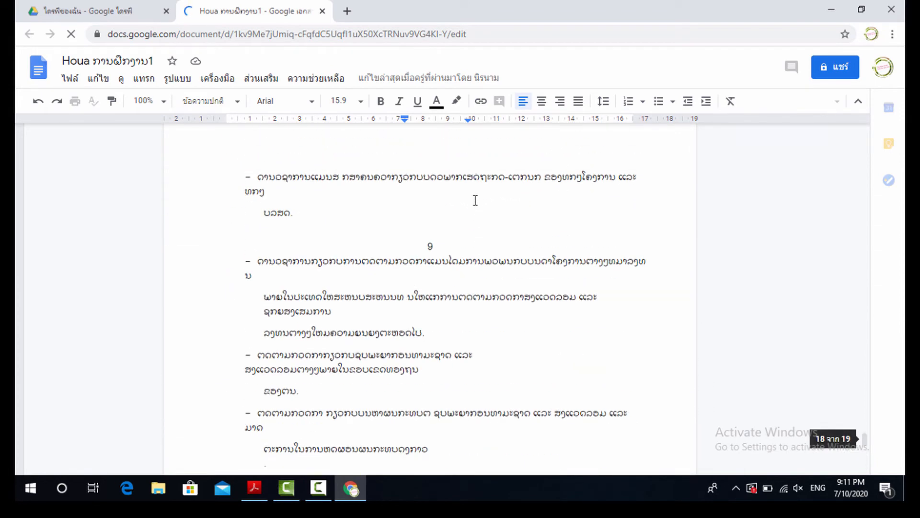
pyautogui.scroll(10, 475, 200)
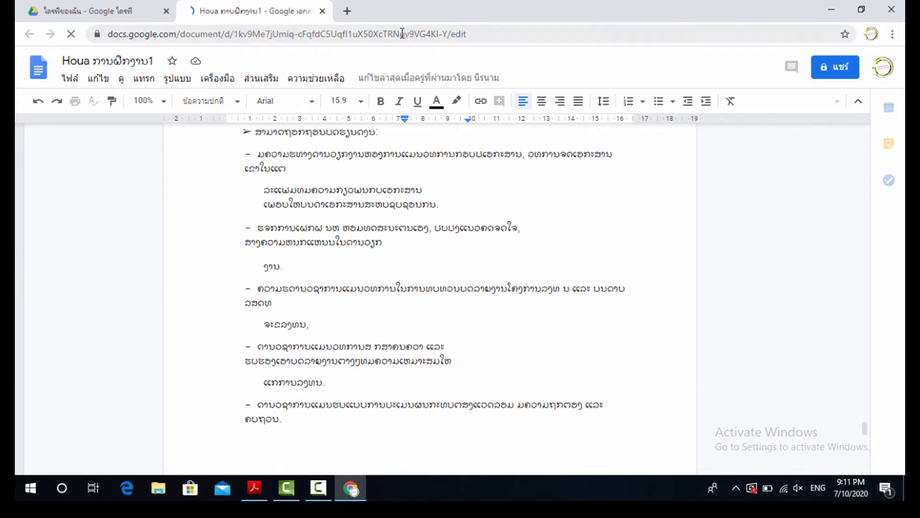
pyautogui.click(123, 11)
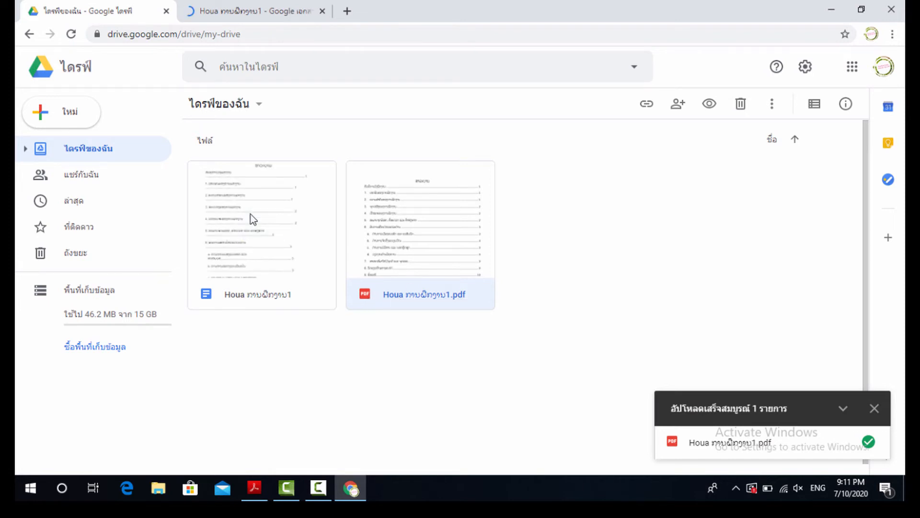
pyautogui.rightClick(252, 214)
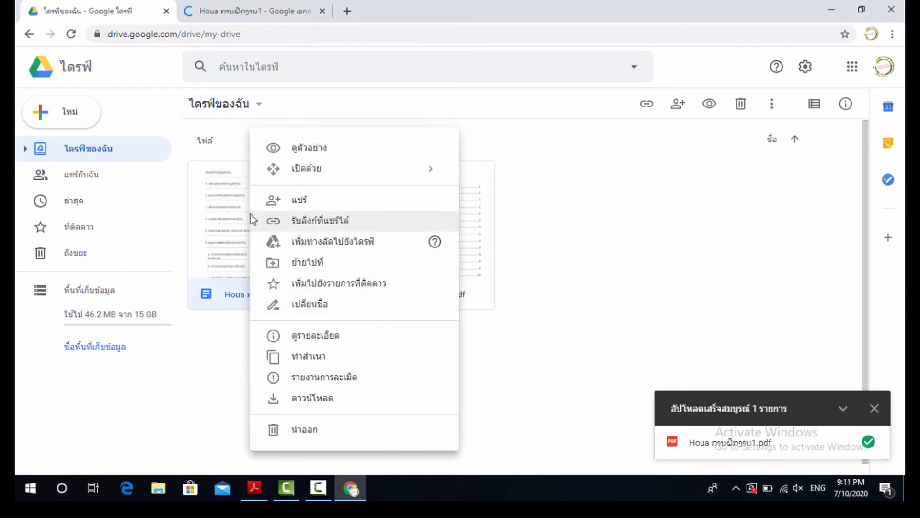
pyautogui.click(212, 208)
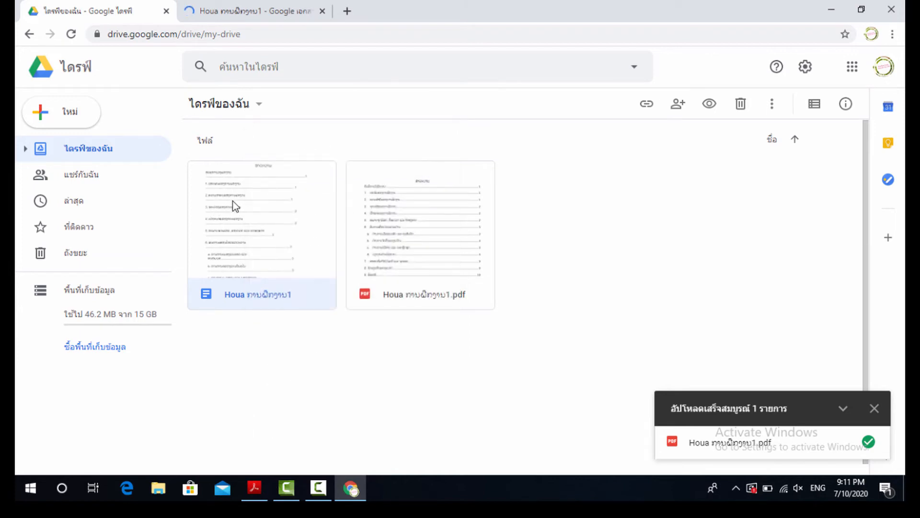
# - Minimize the browser, start Word 2013 from the desktop and bring the browser back while it loads
pyautogui.click(831, 10)
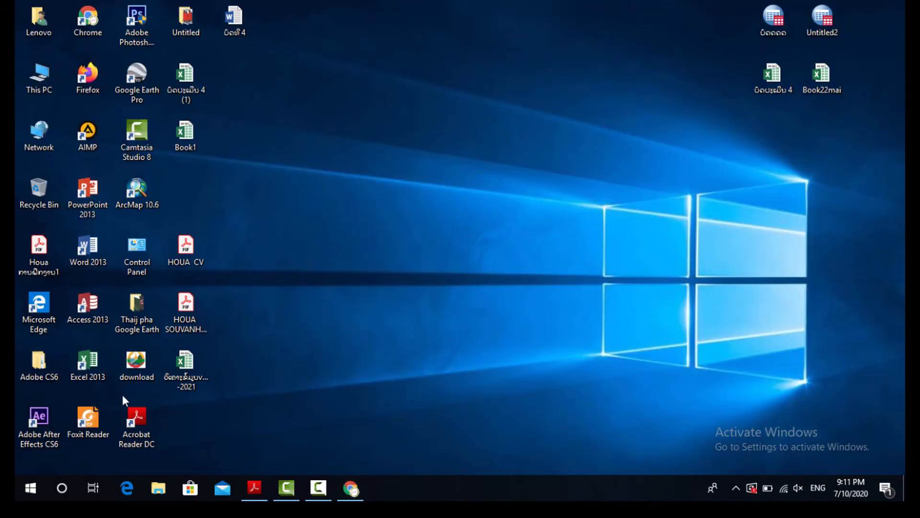
pyautogui.doubleClick(87, 247)
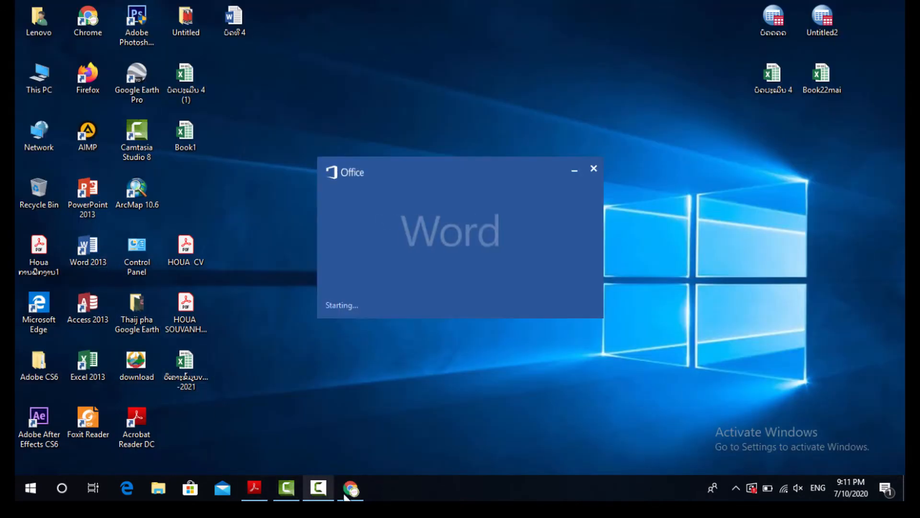
pyautogui.click(344, 407)
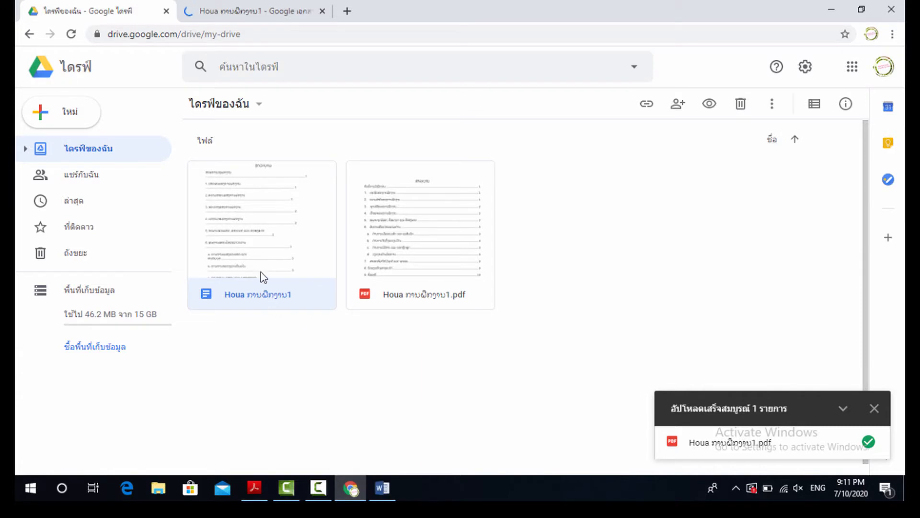
# - Return to the already open converted document in Google Docs and copy its entire text
pyautogui.doubleClick(266, 243)
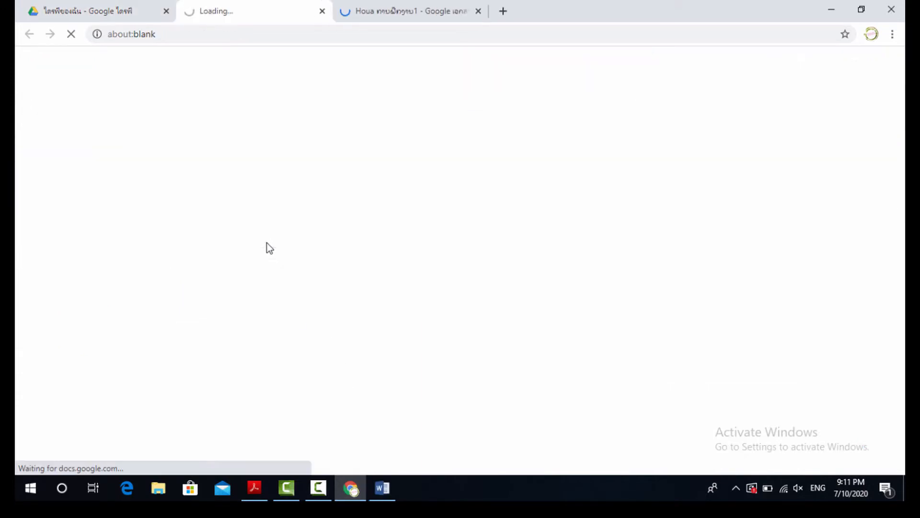
pyautogui.click(322, 11)
pyautogui.click(232, 12)
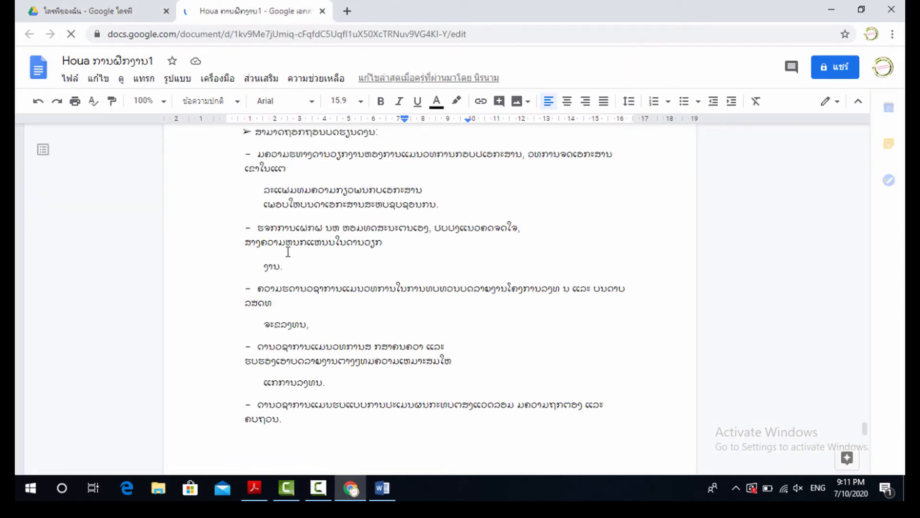
pyautogui.hotkey('ctrl', 'a')
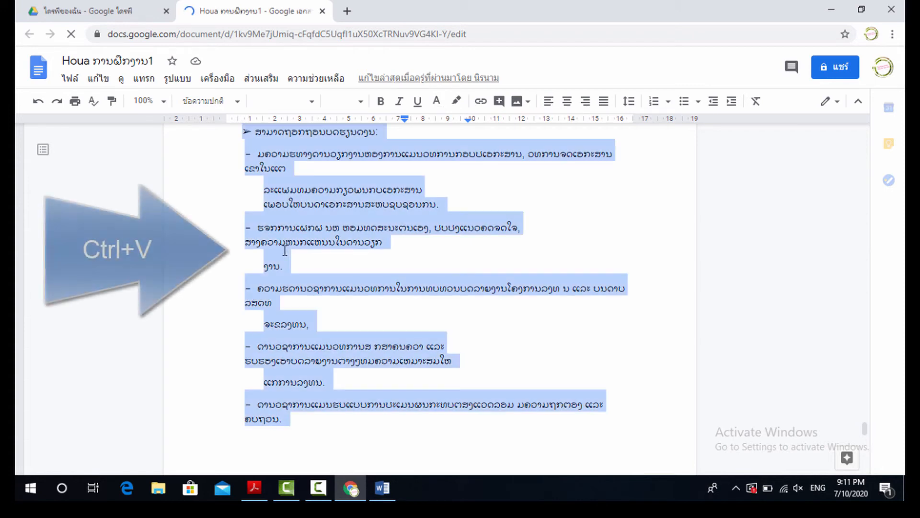
pyautogui.scroll(15, 302, 218)
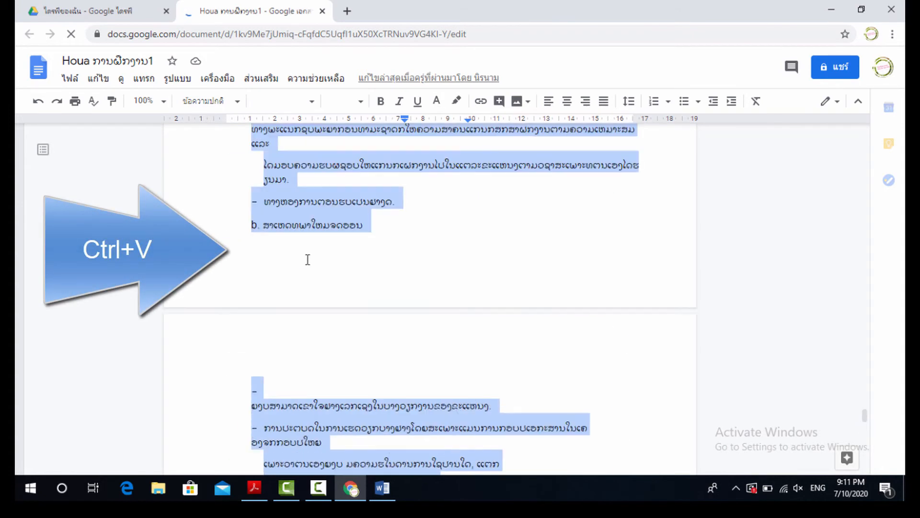
pyautogui.scroll(8, 276, 248)
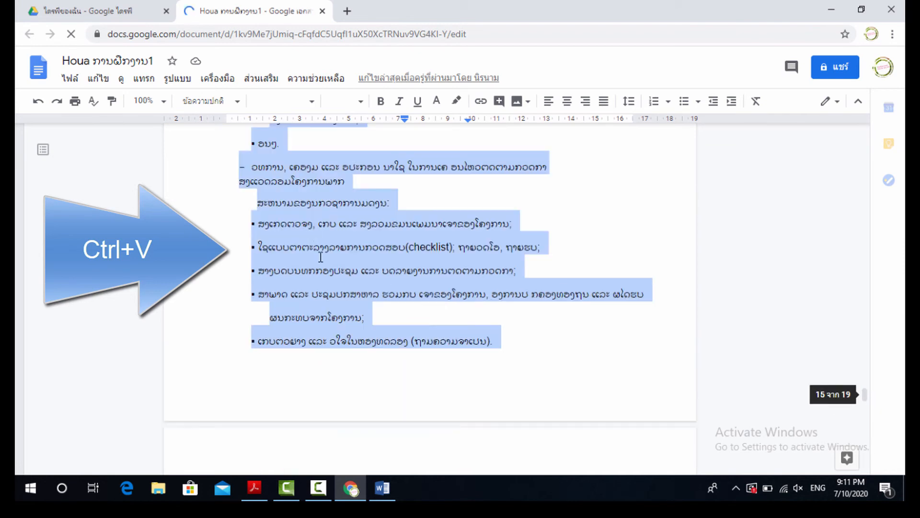
pyautogui.rightClick(308, 237)
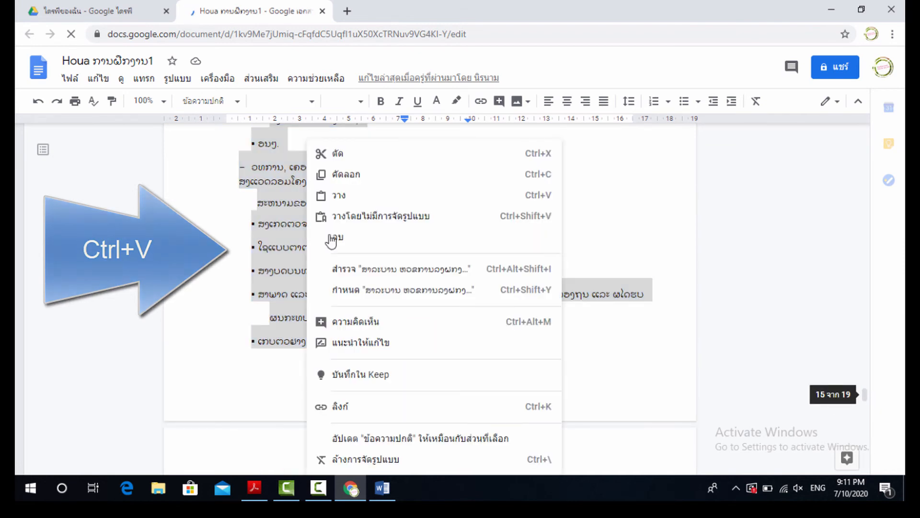
pyautogui.click(354, 179)
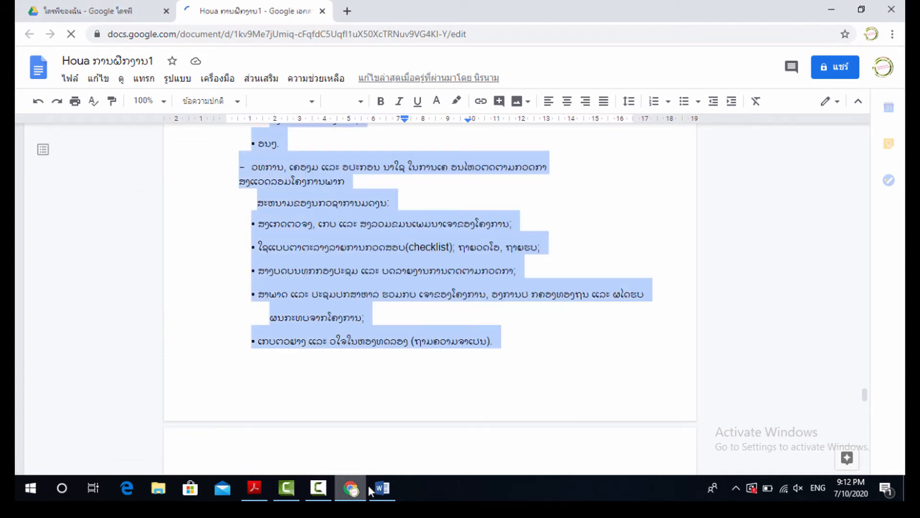
# - Switch to Word, close the activation wizard and create a blank document, dismissing the Visual Basic error message
pyautogui.click(382, 487)
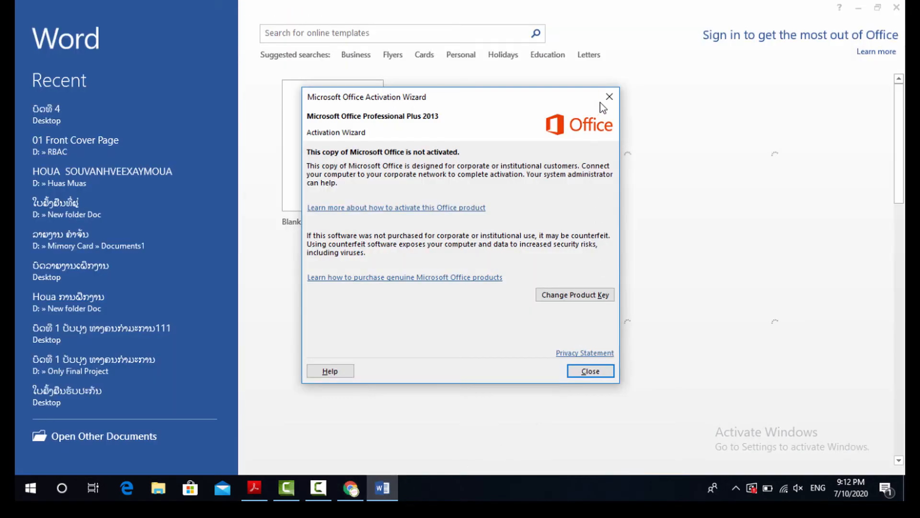
pyautogui.click(610, 97)
pyautogui.click(342, 171)
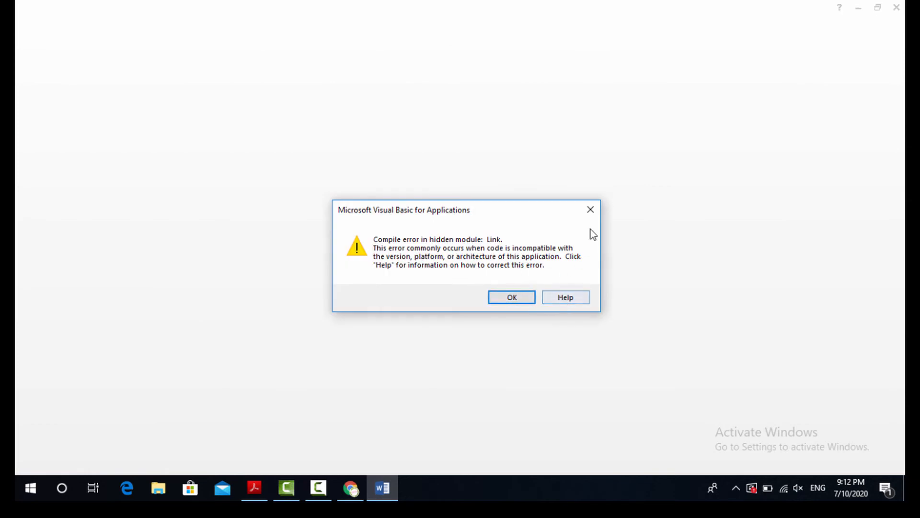
pyautogui.click(590, 210)
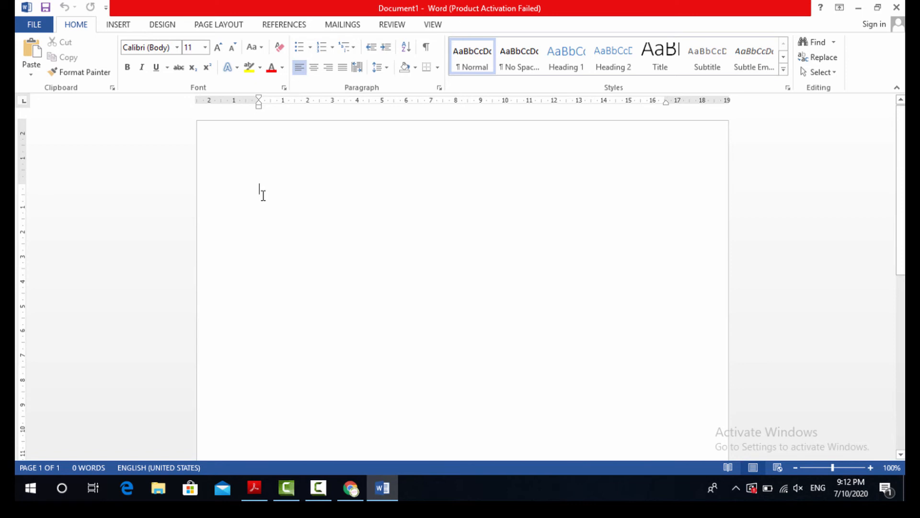
# - Paste the copied report text into the blank document, keeping its source formatting
pyautogui.rightClick(264, 191)
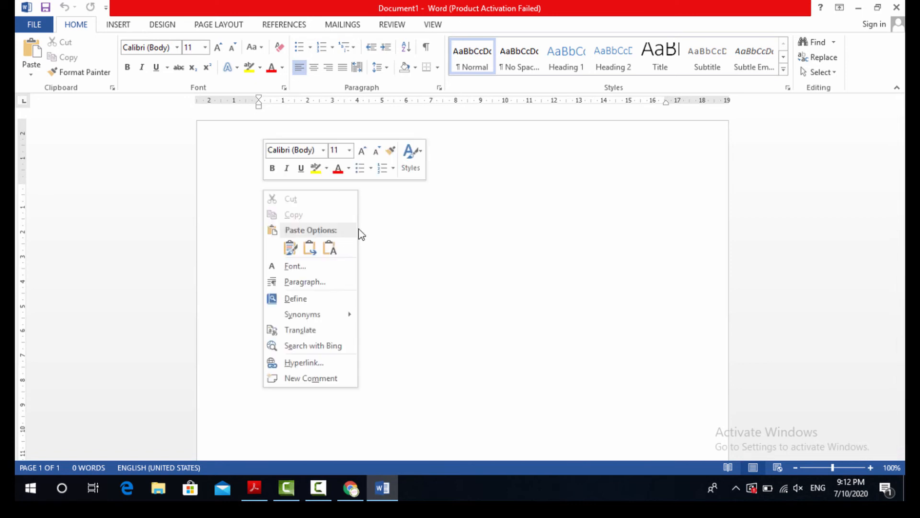
pyautogui.click(413, 225)
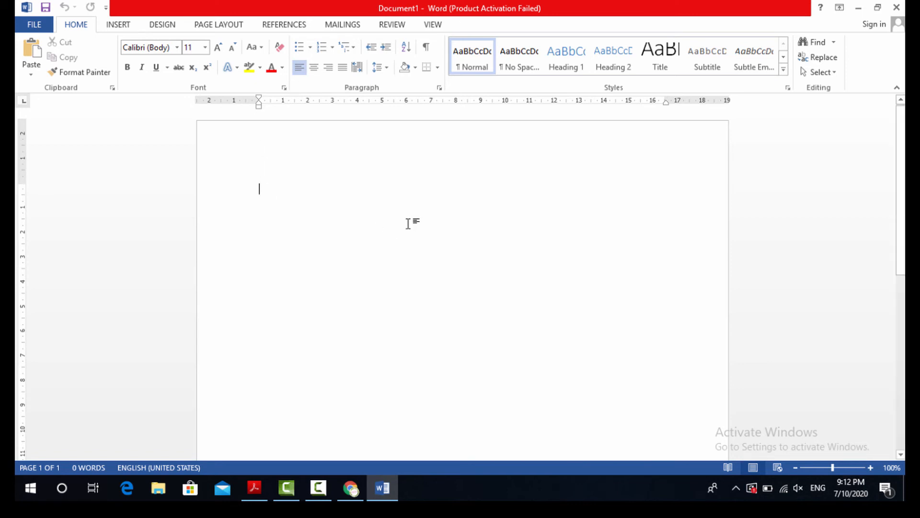
pyautogui.rightClick(267, 191)
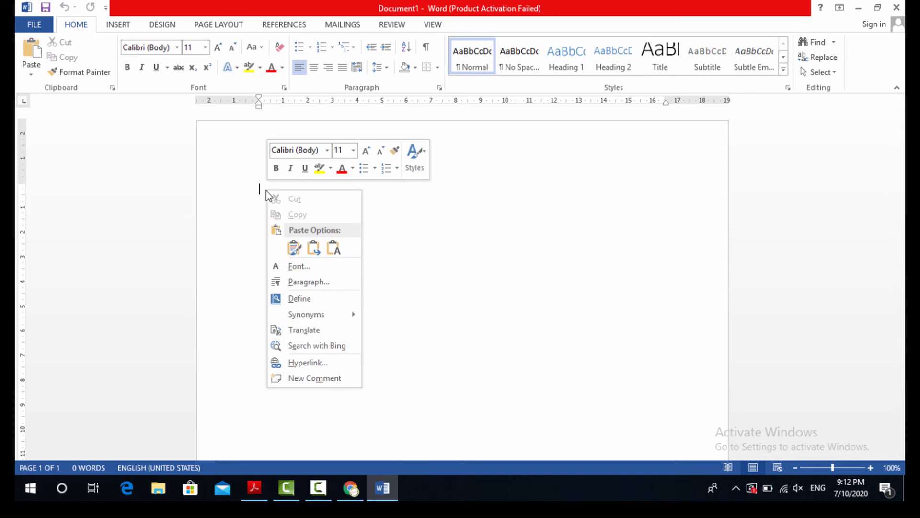
pyautogui.click(294, 248)
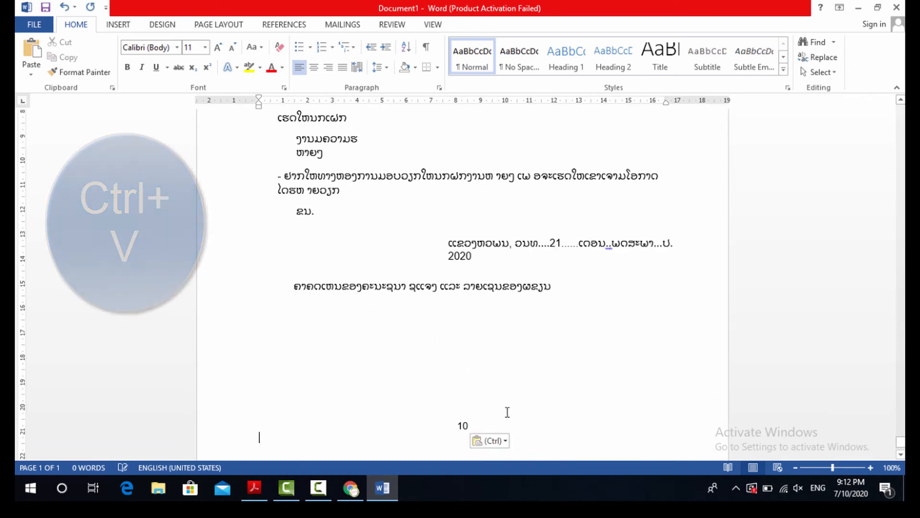
pyautogui.scroll(5, 527, 402)
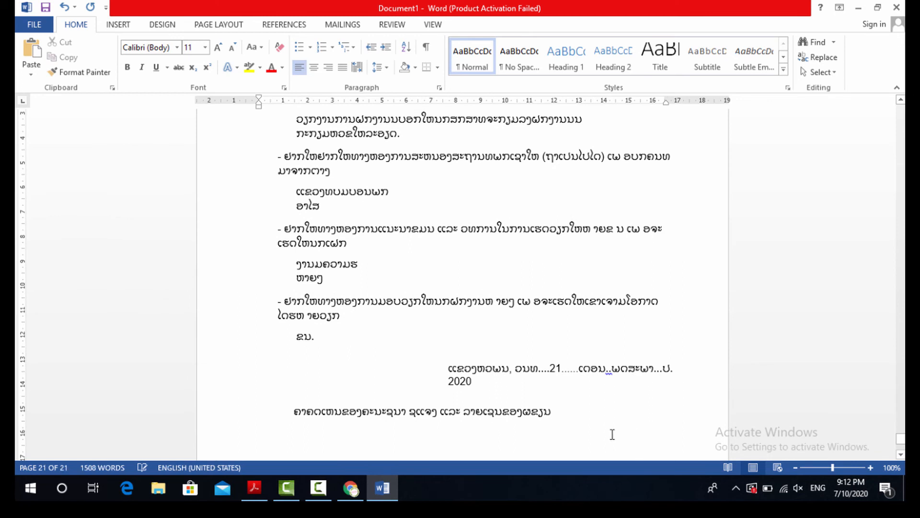
# - Turn the gridlines on and off again, and show the Navigation pane with page thumbnails
pyautogui.click(389, 27)
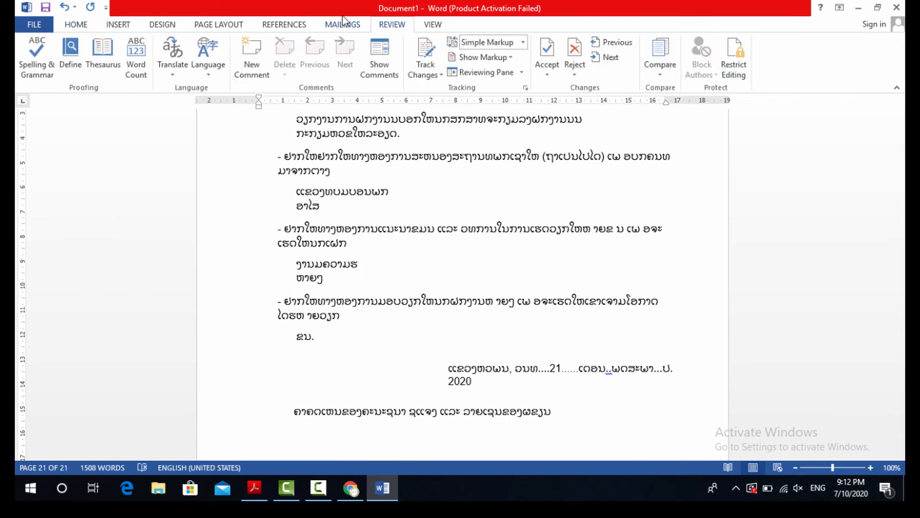
pyautogui.click(429, 26)
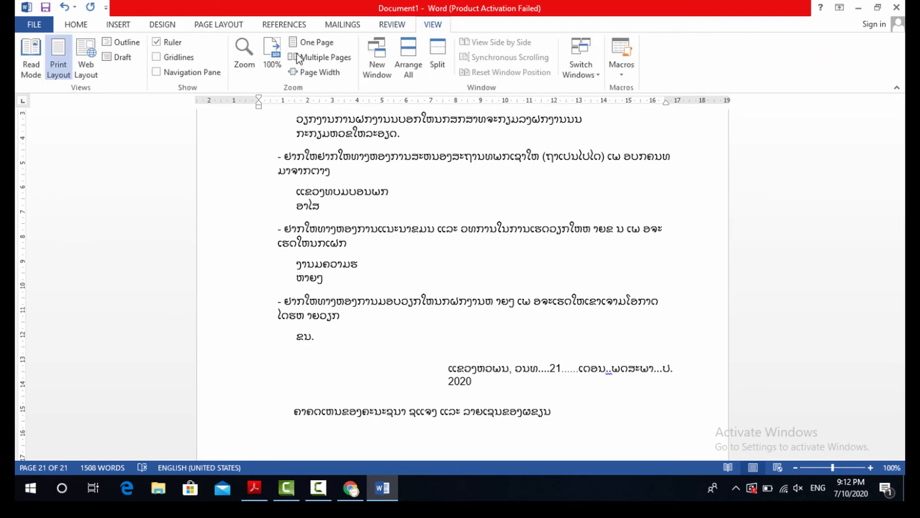
pyautogui.click(157, 57)
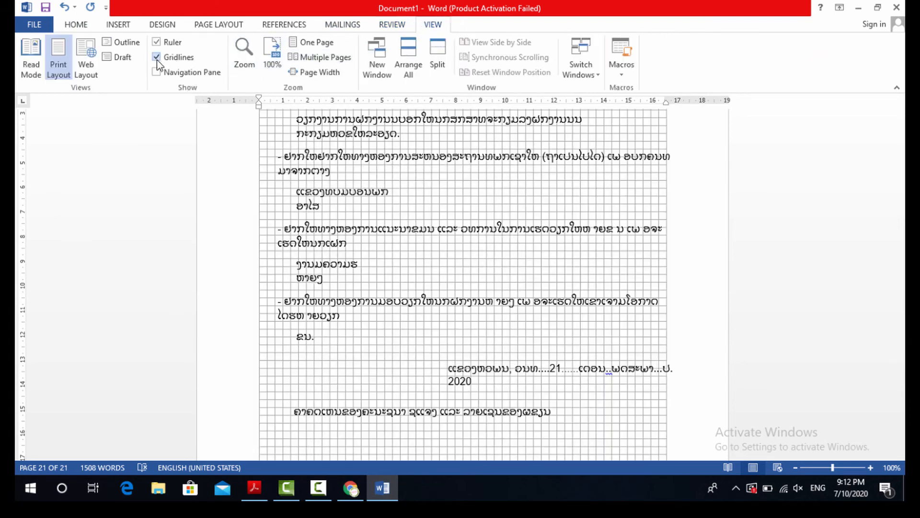
pyautogui.click(157, 58)
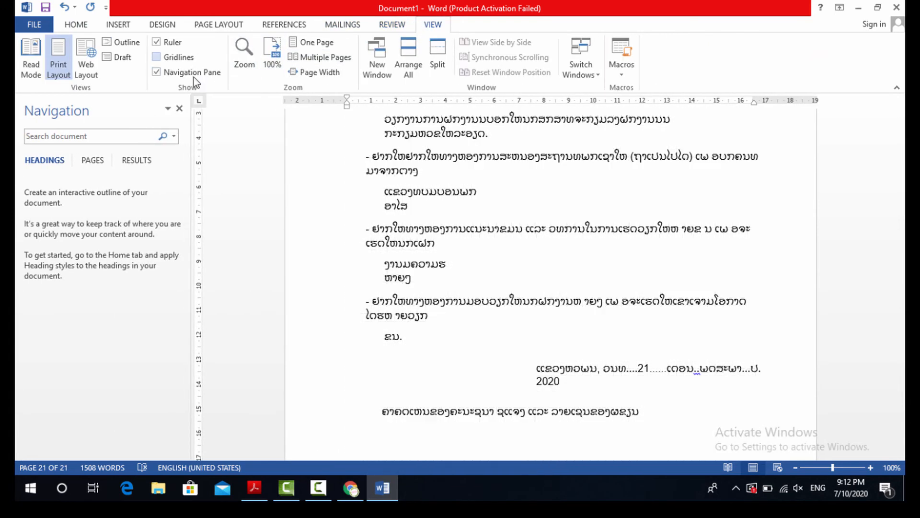
pyautogui.click(93, 160)
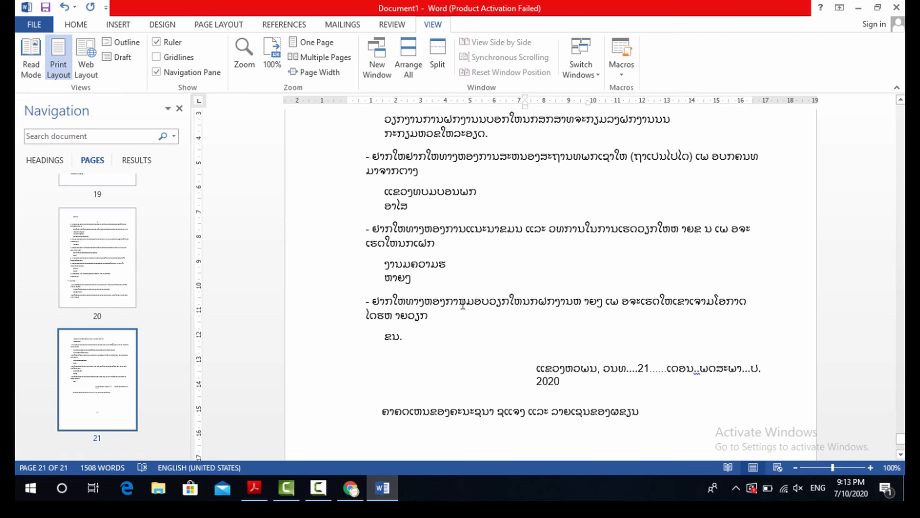
# - Select the entire document text and set its font to Phetsarath OT
pyautogui.hotkey('ctrl', 'a')
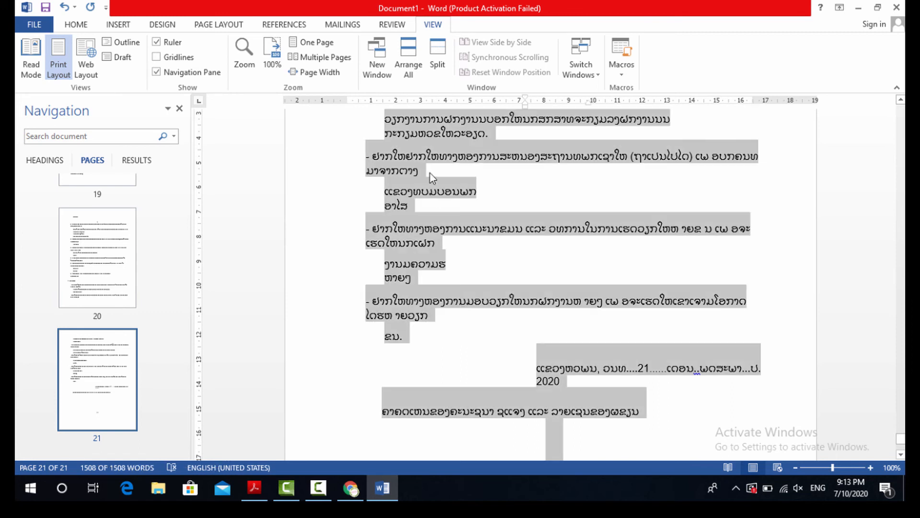
pyautogui.click(80, 26)
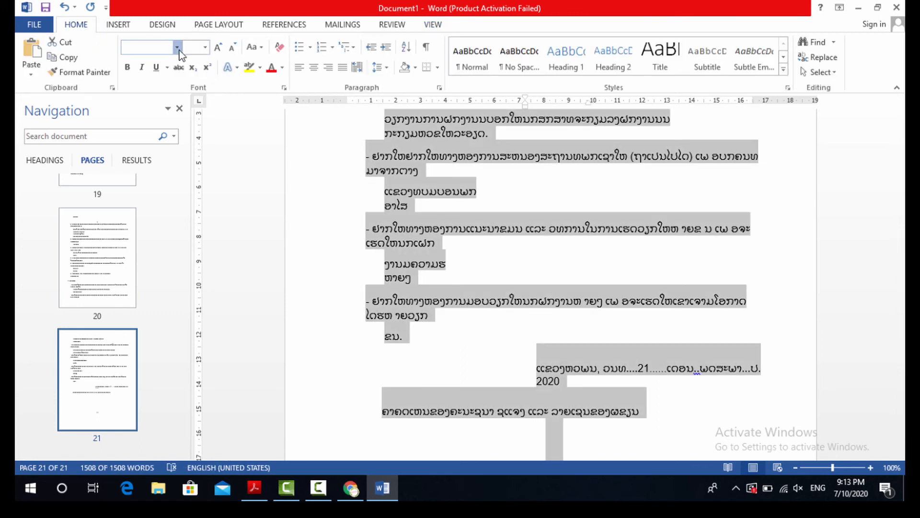
pyautogui.click(177, 47)
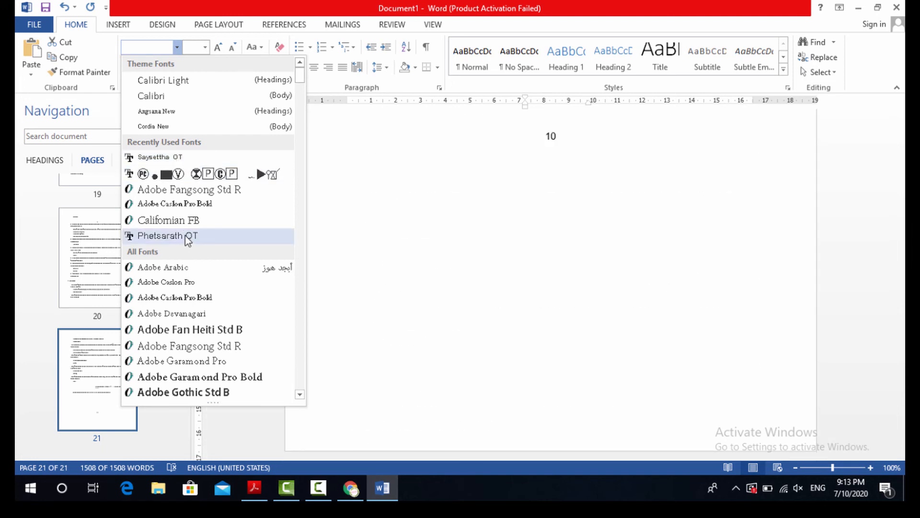
pyautogui.click(185, 235)
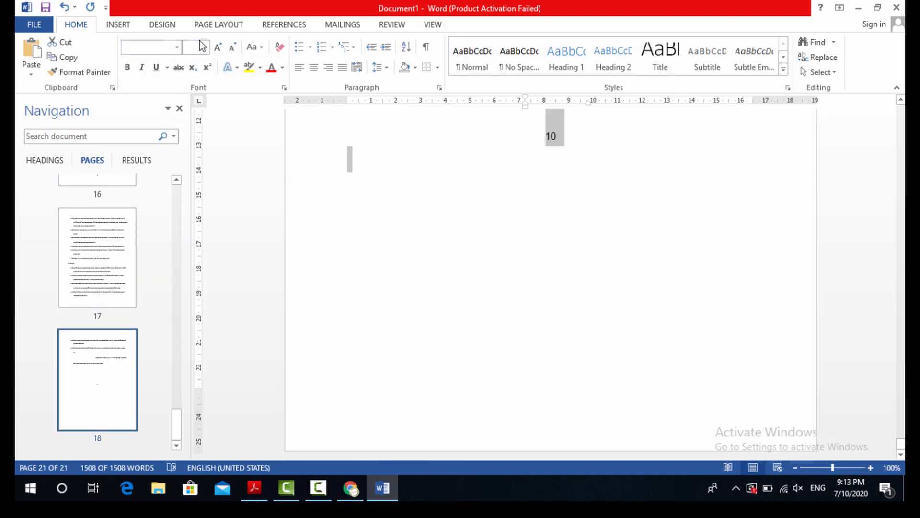
# - Set the font size of the entire document text to 12 and deselect it
pyautogui.click(205, 47)
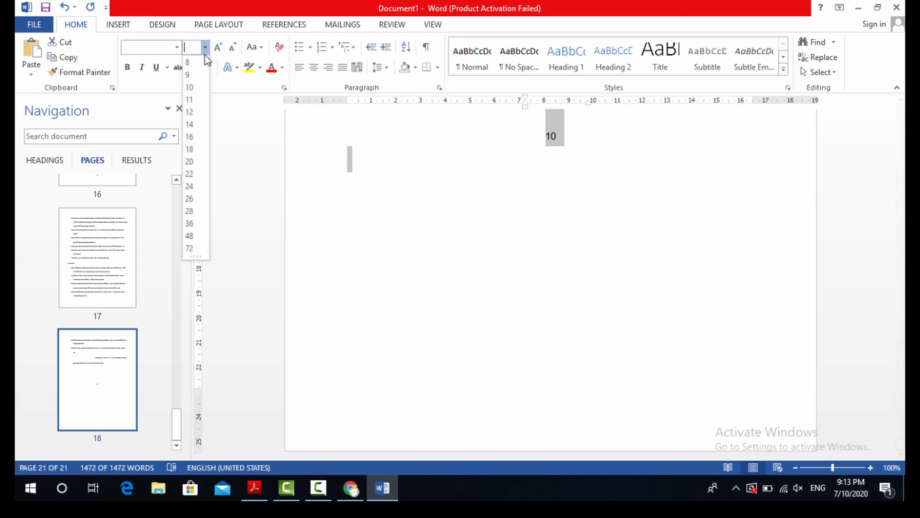
pyautogui.click(192, 112)
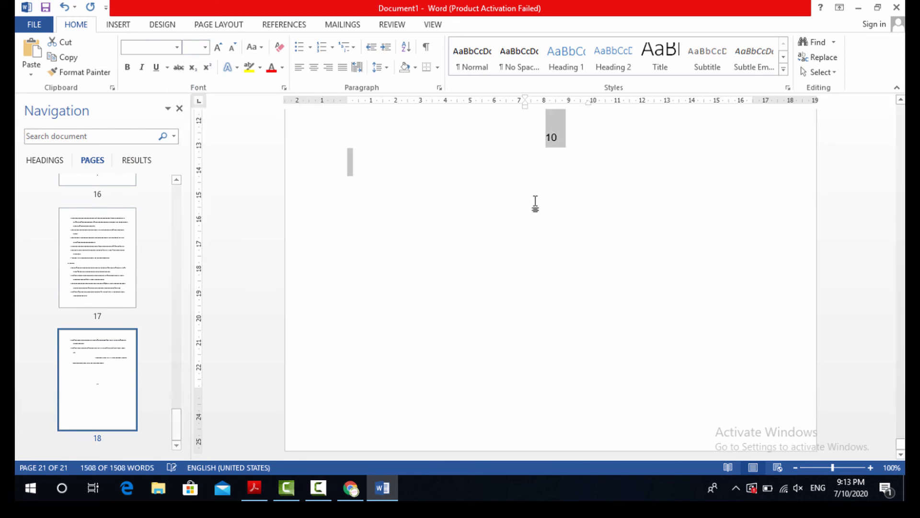
pyautogui.click(521, 227)
# - Review the reformatted pages from the end of the document back to the page 9 and 10 boundary
pyautogui.scroll(10, 521, 226)
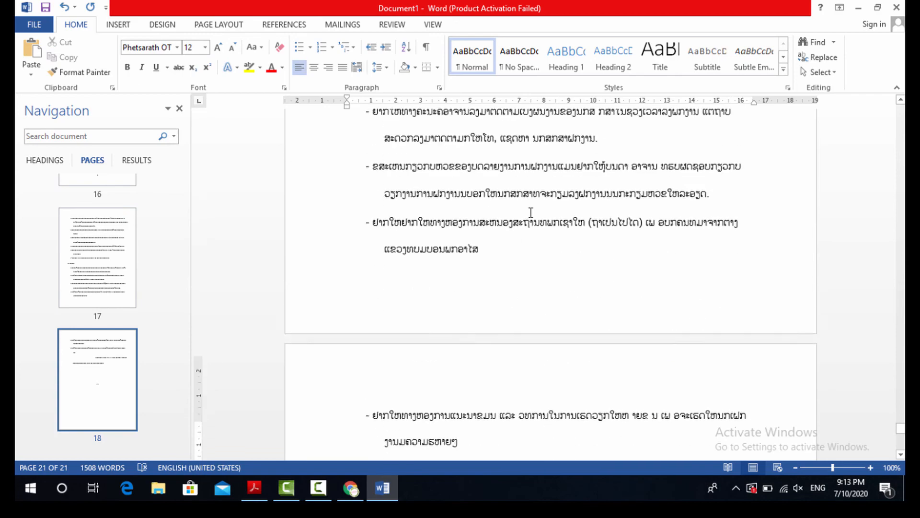
pyautogui.scroll(10, 528, 205)
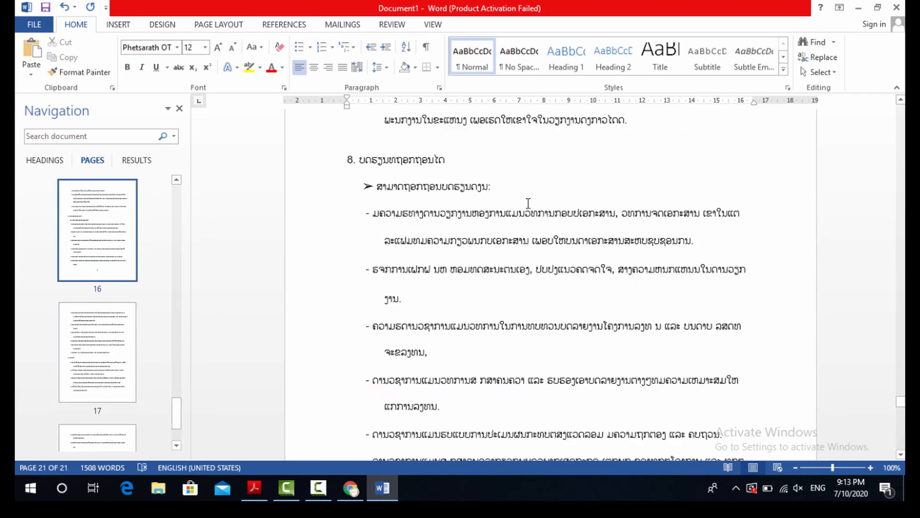
pyautogui.scroll(10, 526, 202)
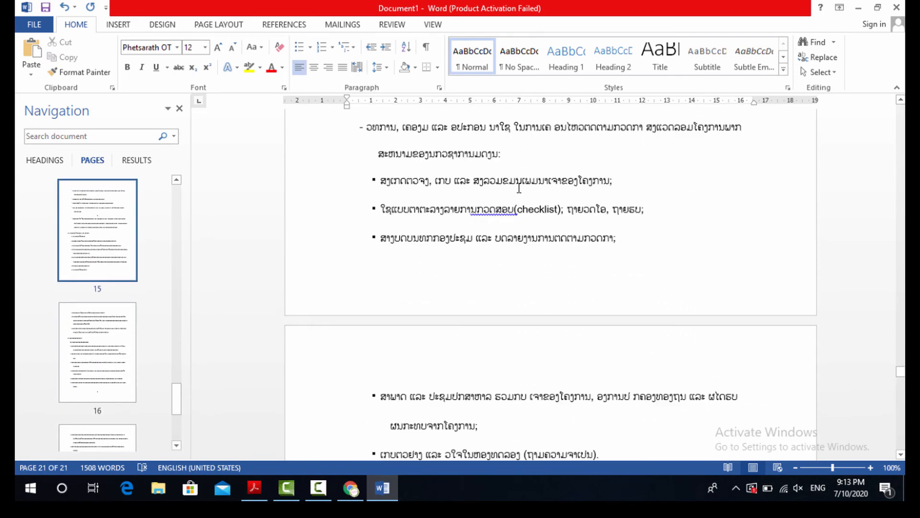
pyautogui.scroll(10, 520, 187)
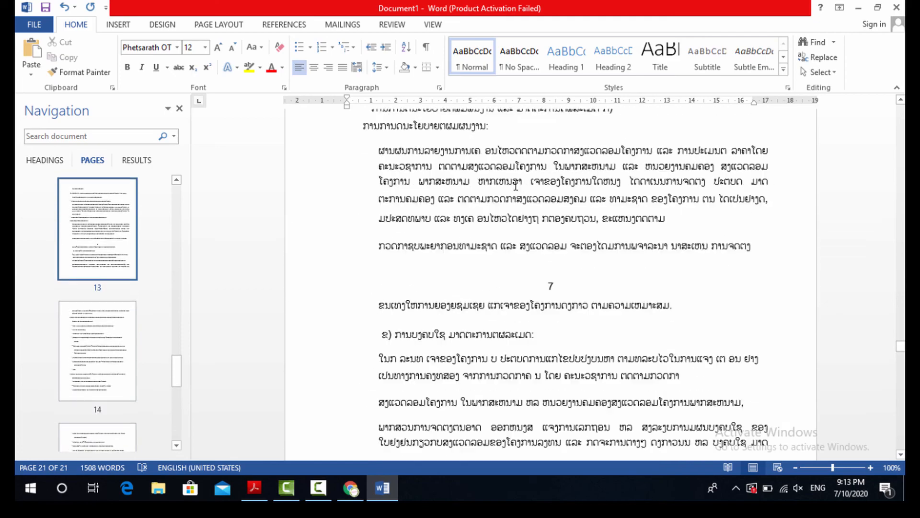
pyautogui.scroll(10, 519, 185)
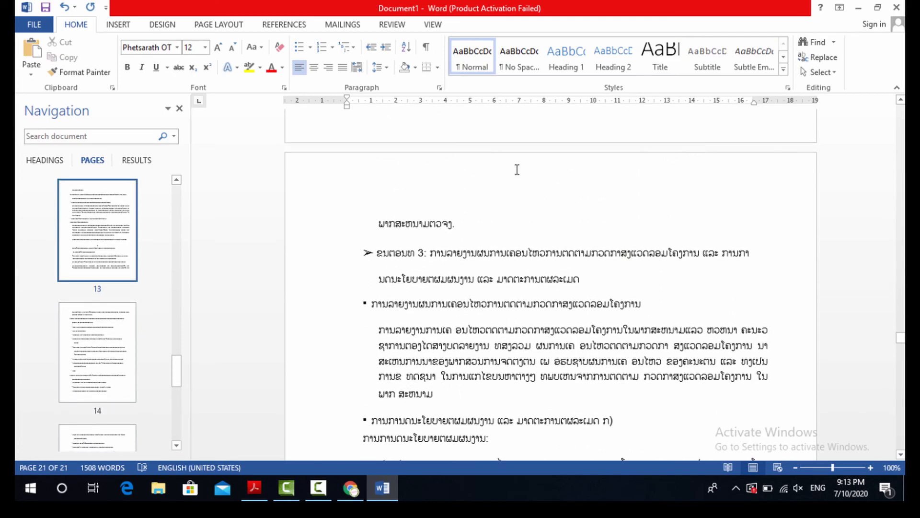
pyautogui.scroll(10, 523, 148)
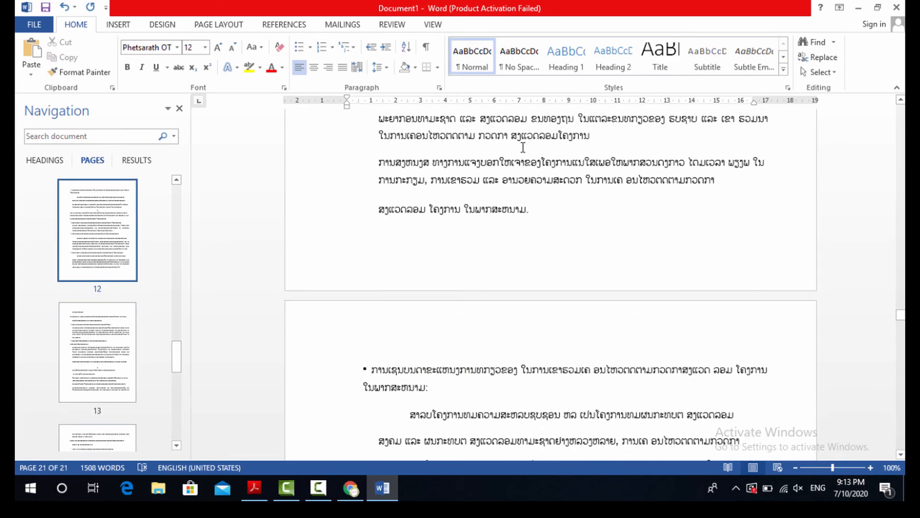
pyautogui.scroll(2, 504, 154)
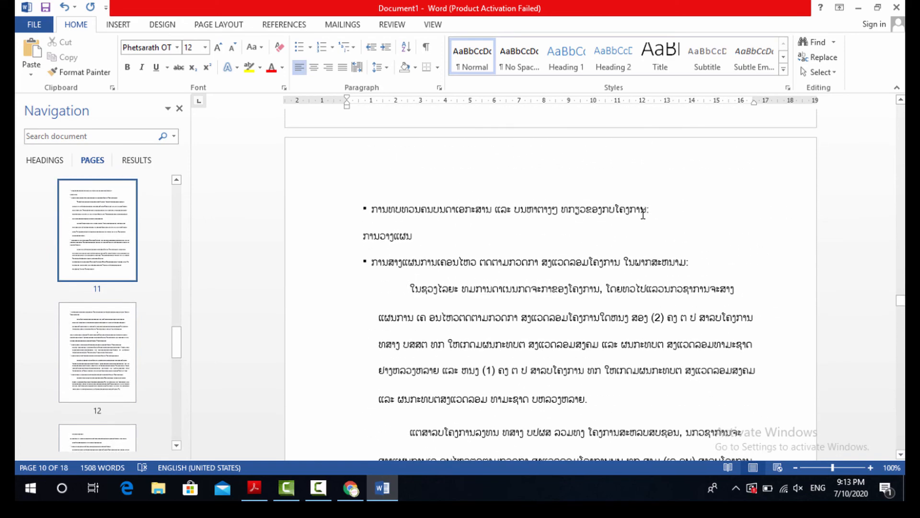
pyautogui.scroll(10, 643, 214)
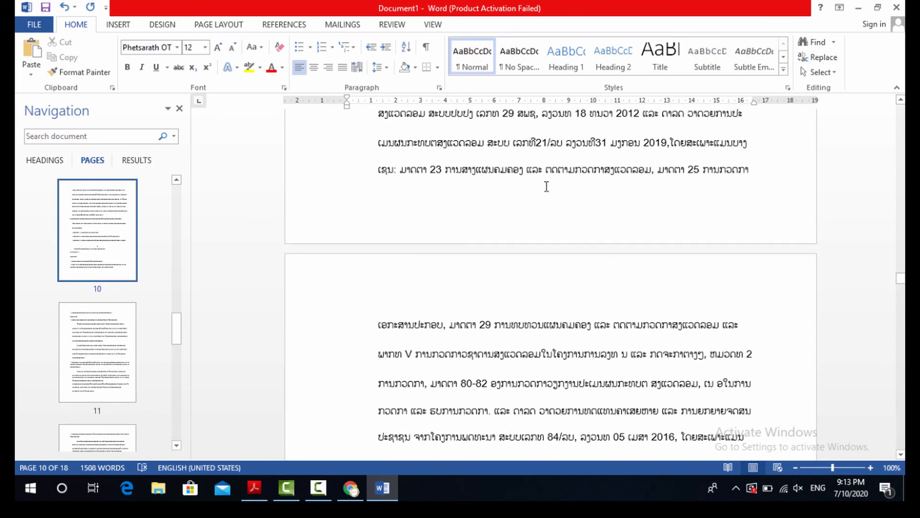
# - Delete the last line of page 9 and the end of the line above it, back to "ລງ"
pyautogui.moveTo(751, 169); pyautogui.dragTo(410, 177)
pyautogui.press('Delete')
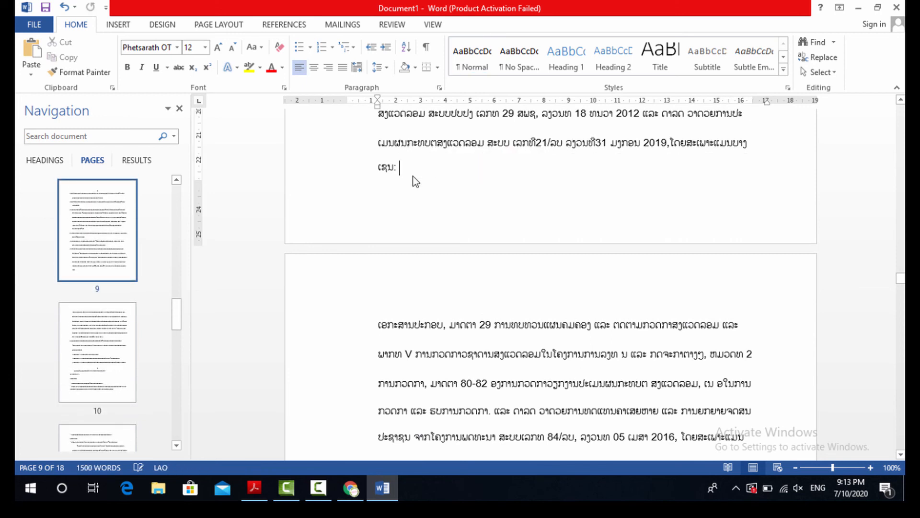
pyautogui.press('BackSpace')
pyautogui.press('BackSpace')
pyautogui.press('BackSpace')
pyautogui.press('BackSpace')
pyautogui.press('BackSpace')
pyautogui.press('BackSpace')
pyautogui.press('BackSpace')
pyautogui.press('BackSpace')
pyautogui.press('BackSpace')
pyautogui.press('BackSpace')
pyautogui.press('BackSpace')
pyautogui.press('BackSpace')
pyautogui.press('BackSpace')
pyautogui.press('BackSpace')
pyautogui.press('BackSpace')
pyautogui.press('BackSpace')
pyautogui.press('BackSpace')
pyautogui.press('BackSpace')
pyautogui.press('BackSpace')
pyautogui.press('BackSpace')
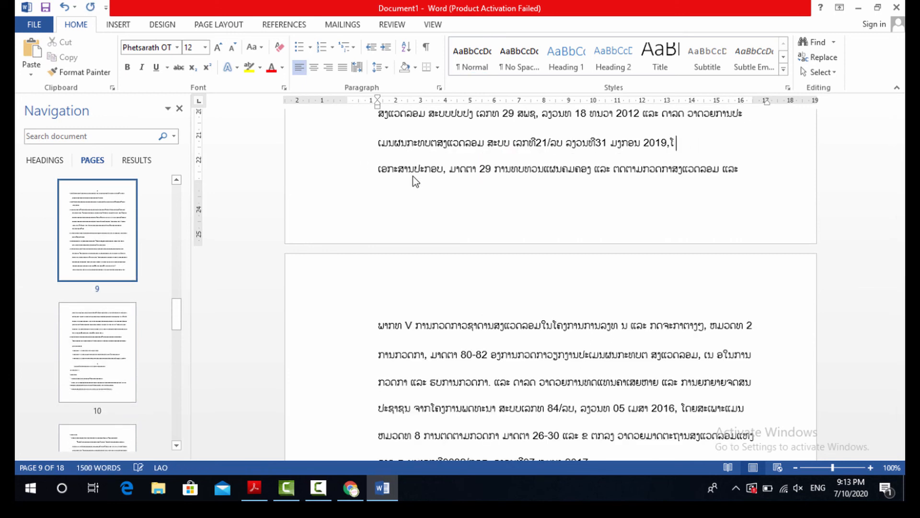
pyautogui.press('BackSpace')
pyautogui.press('BackSpace')
pyautogui.press('BackSpace')
pyautogui.press('BackSpace')
pyautogui.press('BackSpace')
pyautogui.press('BackSpace')
# - Enter the test text "fjhkjdfksjdfiourlkxncj;zkljoafi" after "ລງ" on page 9 and trim it back to "fjhkjdfksjd"
pyautogui.write('fjhkjdf')
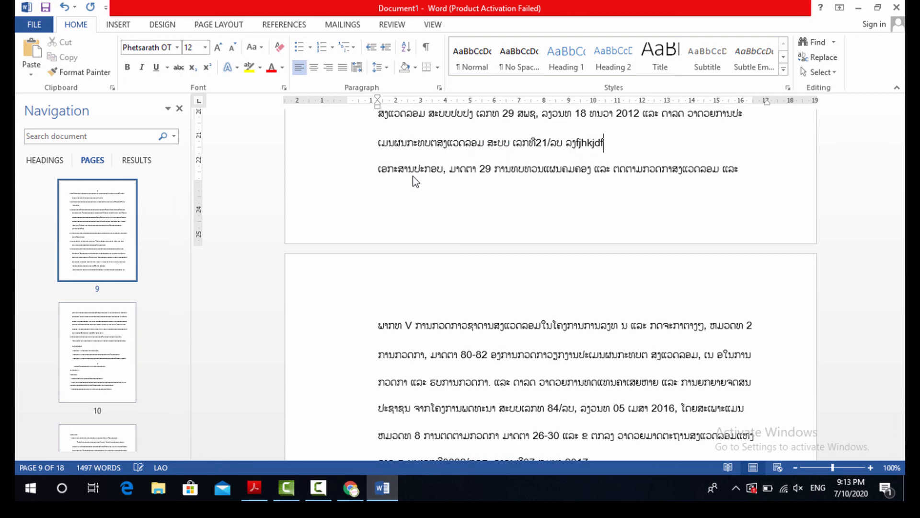
pyautogui.write('ksjdfiourlkxncj;zkljoafi')
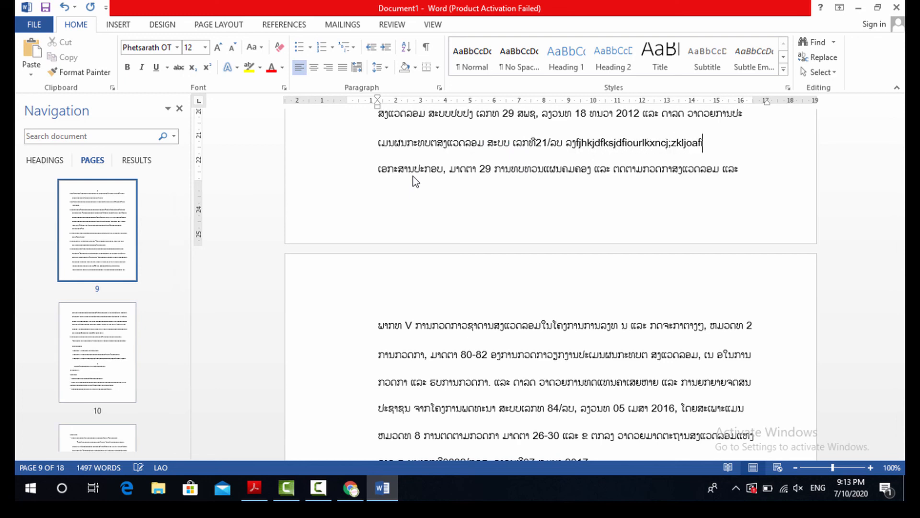
pyautogui.press('BackSpace')
pyautogui.press('BackSpace')
pyautogui.press('BackSpace')
pyautogui.press('BackSpace')
pyautogui.press('BackSpace')
pyautogui.press('BackSpace')
pyautogui.press('BackSpace')
pyautogui.press('BackSpace')
pyautogui.press('BackSpace')
pyautogui.press('BackSpace')
pyautogui.press('BackSpace')
pyautogui.press('BackSpace')
pyautogui.press('BackSpace')
pyautogui.press('BackSpace')
pyautogui.press('BackSpace')
pyautogui.press('BackSpace')
pyautogui.press('BackSpace')
pyautogui.press('BackSpace')
pyautogui.press('BackSpace')
pyautogui.press('BackSpace')
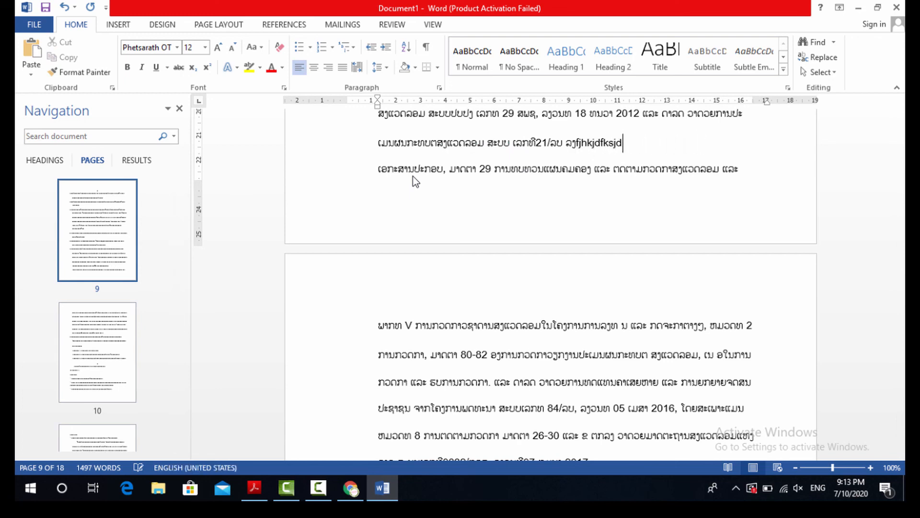
pyautogui.scroll(1, 464, 187)
pyautogui.scroll(8, 464, 187)
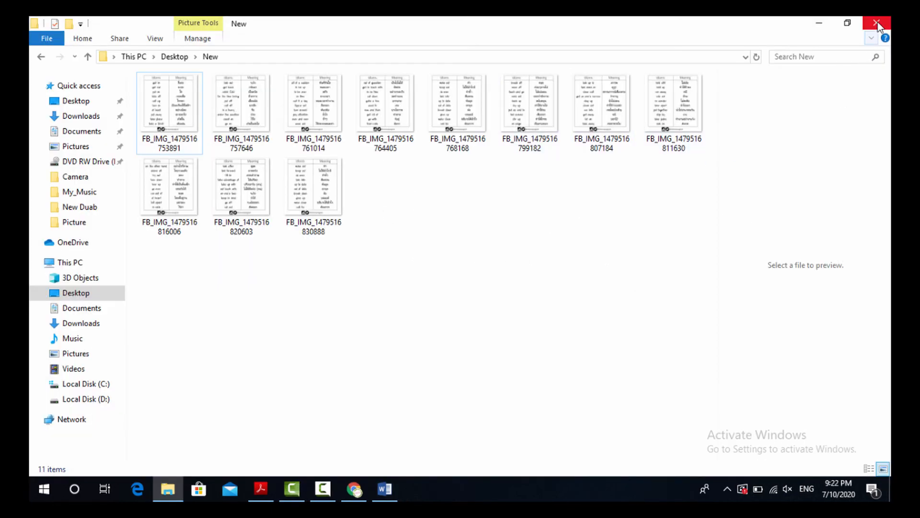
# - Close the File Explorer window showing the New folder and refresh the desktop
pyautogui.click(878, 26)
pyautogui.rightClick(413, 152)
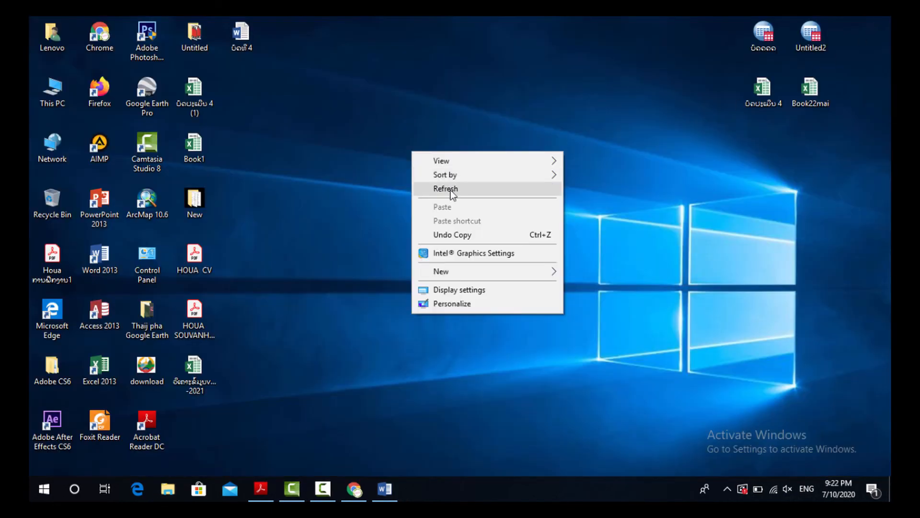
pyautogui.click(449, 189)
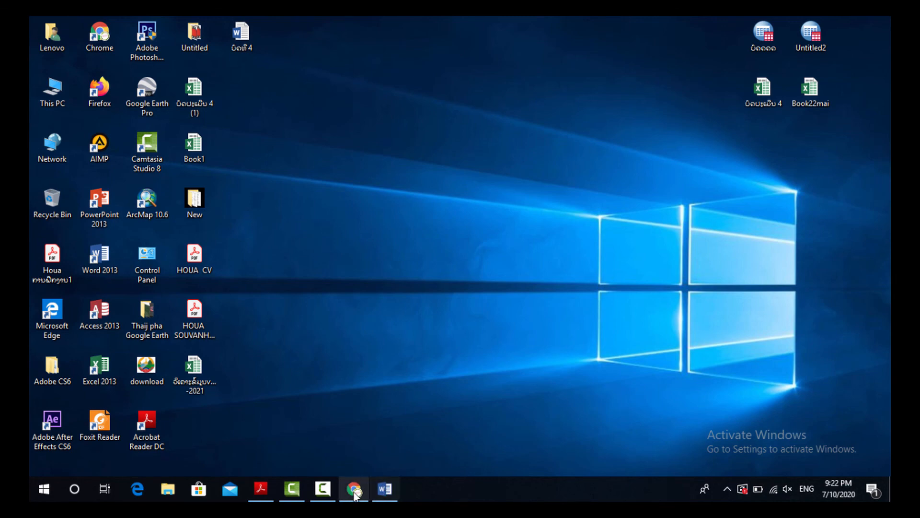
# - Switch back to Word and insert a space after the comma in the first dash item under heading 2 on page 9
pyautogui.click(383, 490)
pyautogui.click(325, 322)
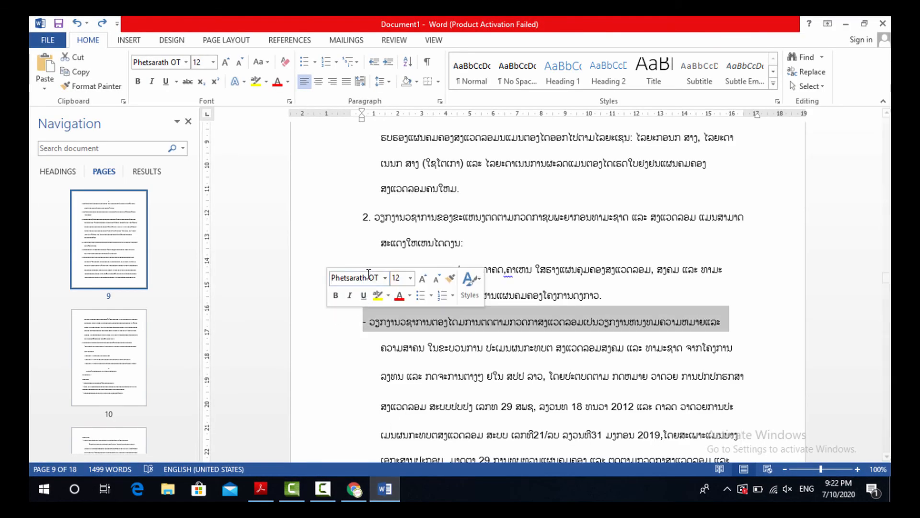
pyautogui.click(369, 269)
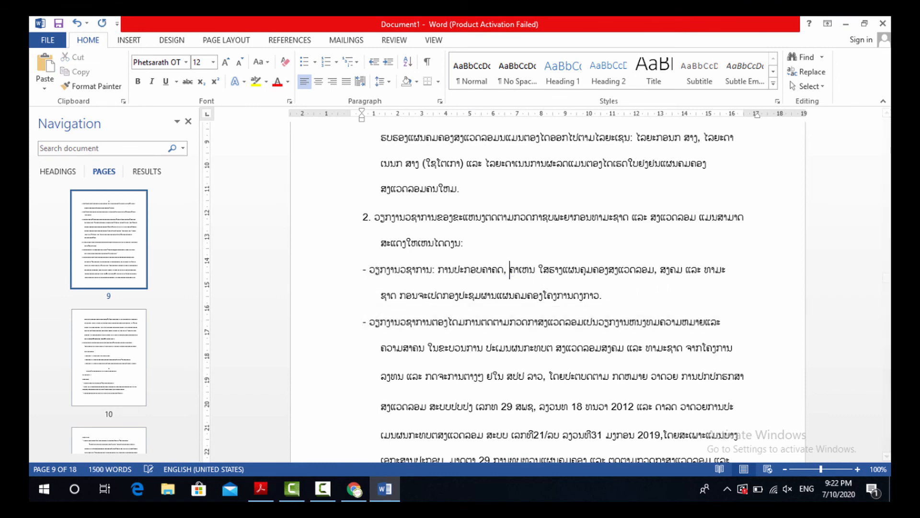
# - Close the Word document without saving it
pyautogui.click(882, 23)
pyautogui.click(459, 275)
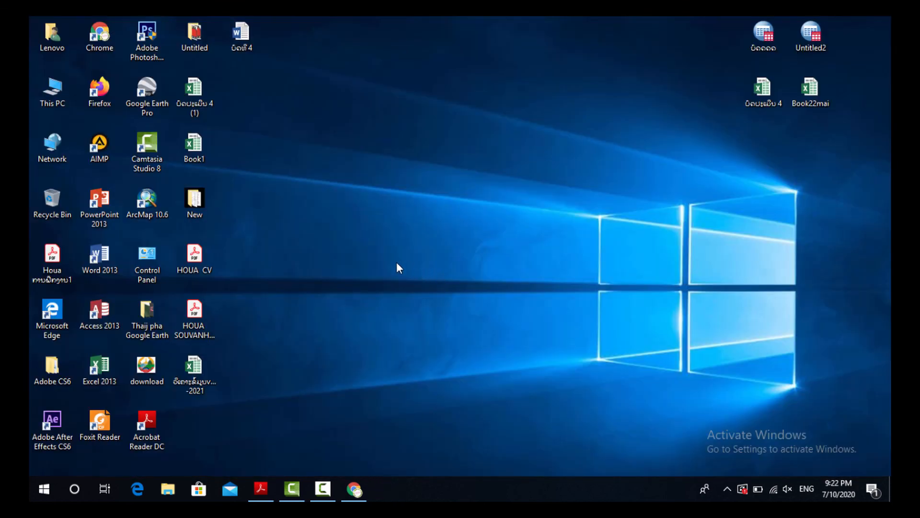
# - Refresh the desktop and bring up the Camtasia Recorder window
pyautogui.rightClick(396, 262)
pyautogui.click(434, 286)
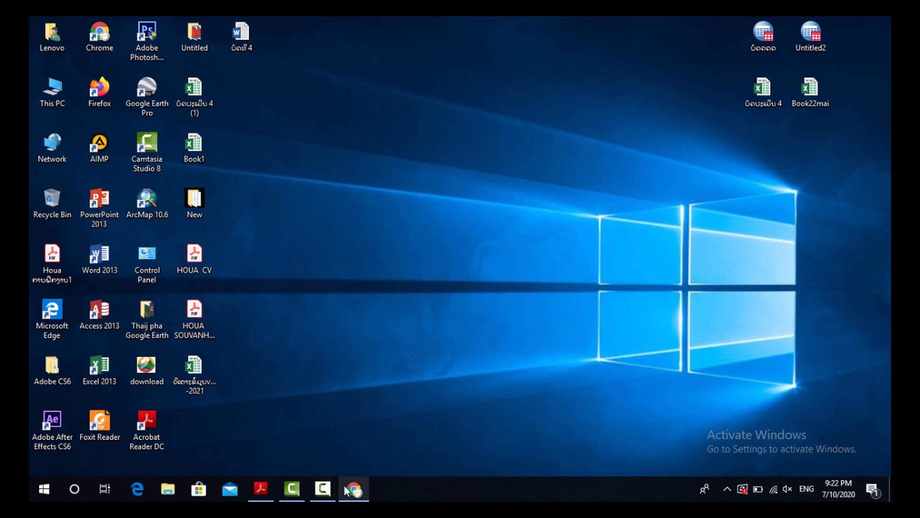
pyautogui.click(321, 494)
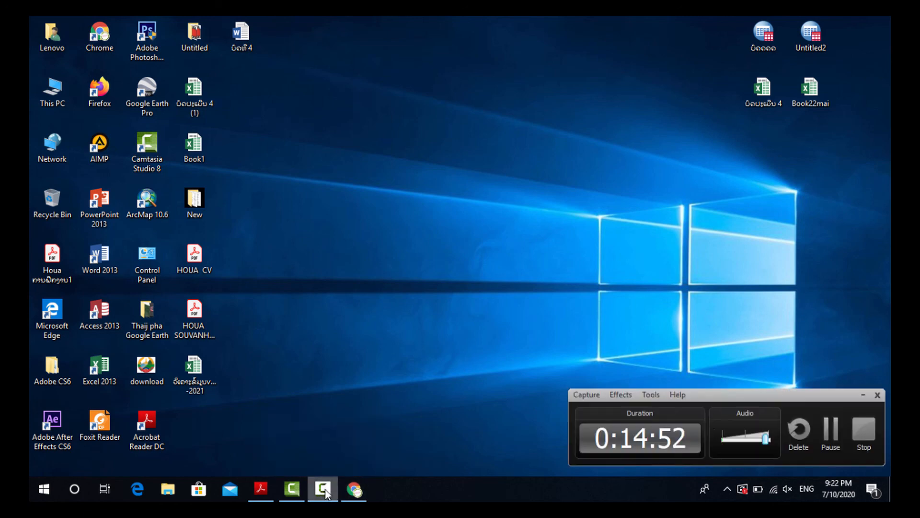